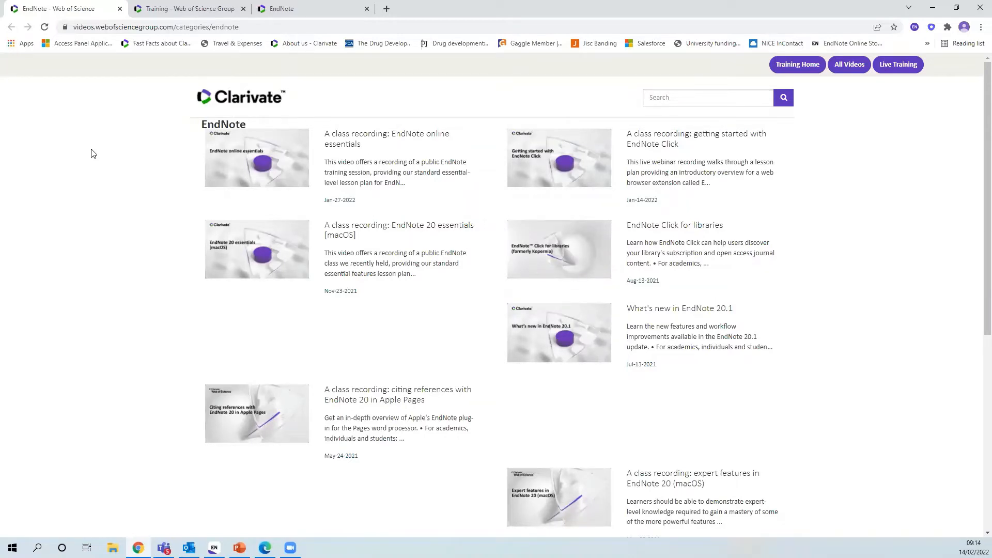
pyautogui.scroll(-1, 528, 186)
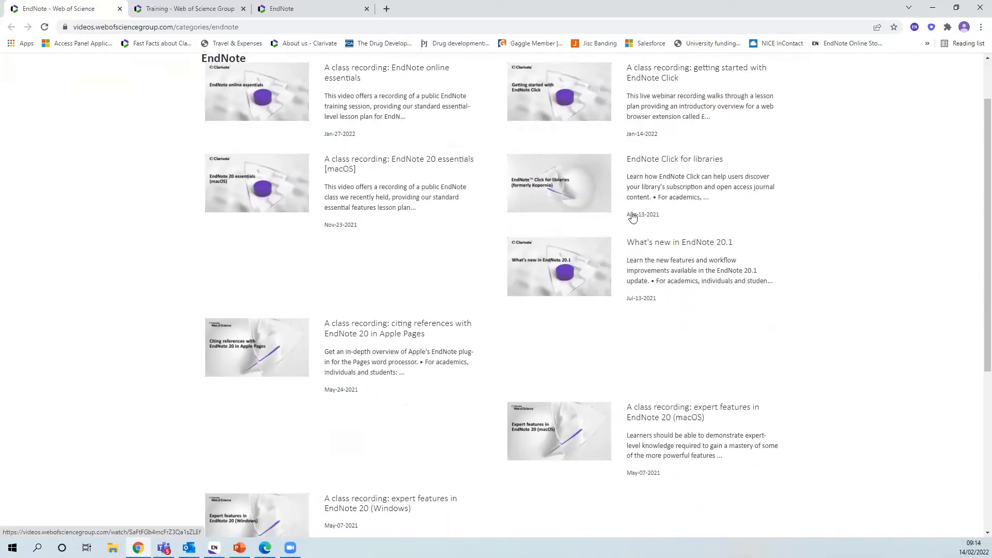
pyautogui.scroll(-5, 605, 190)
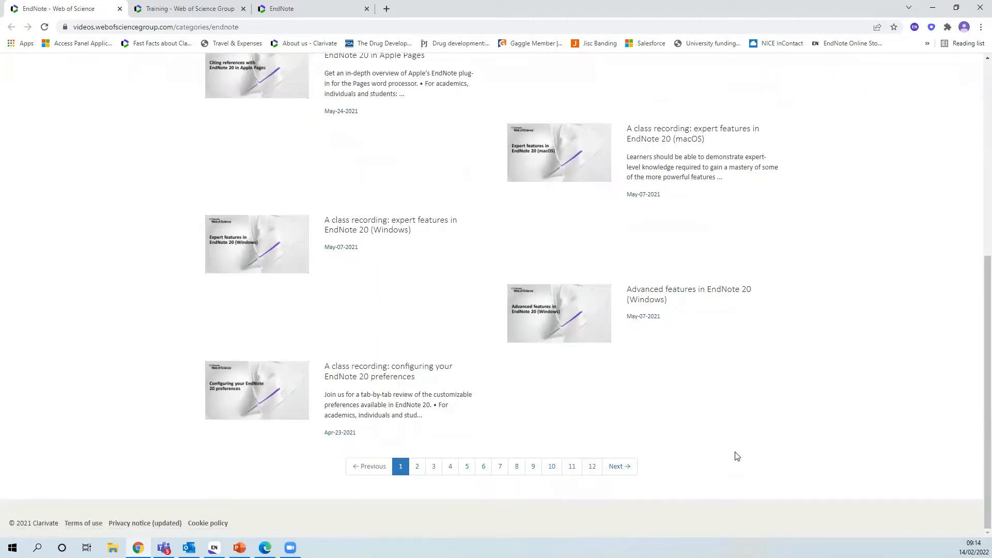
pyautogui.scroll(2, 665, 381)
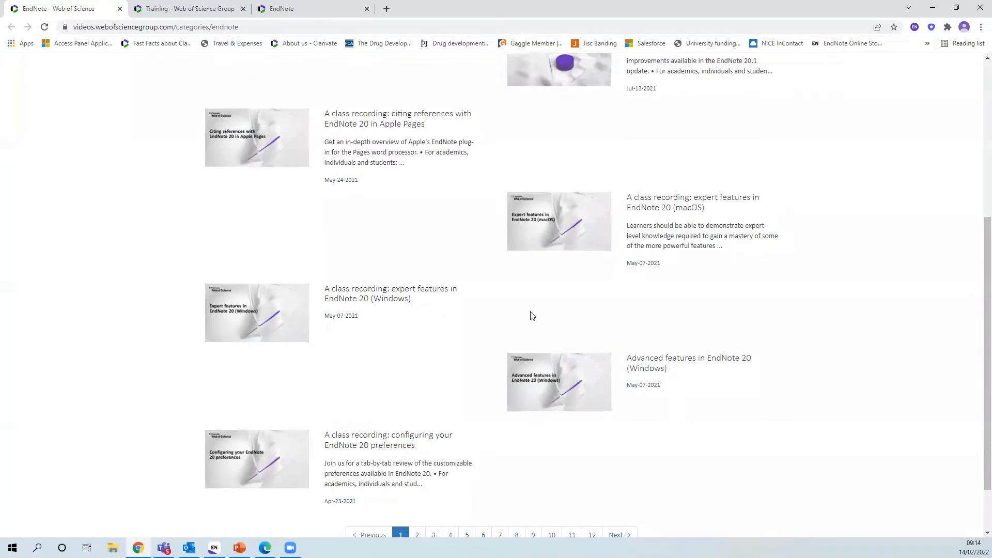
pyautogui.scroll(4, 508, 350)
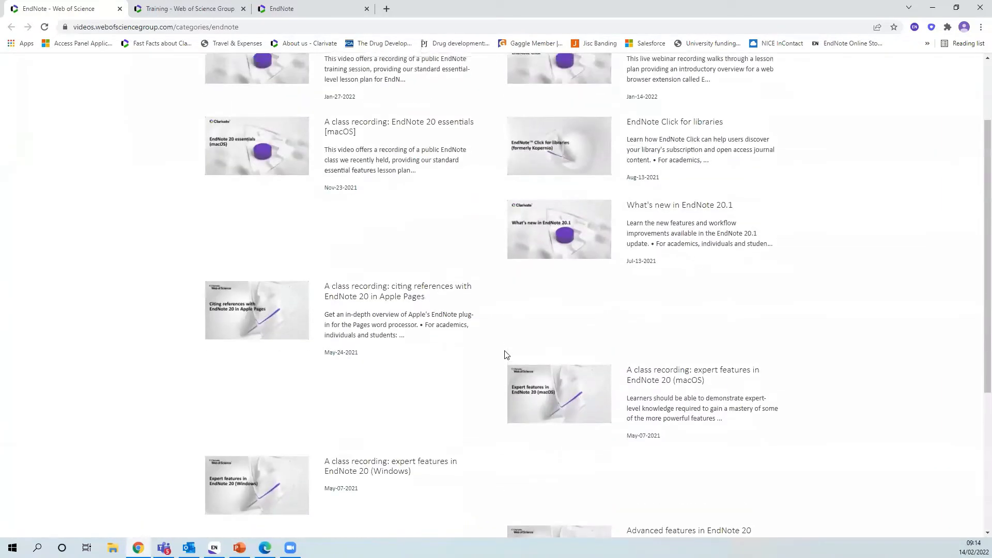
pyautogui.scroll(2, 501, 340)
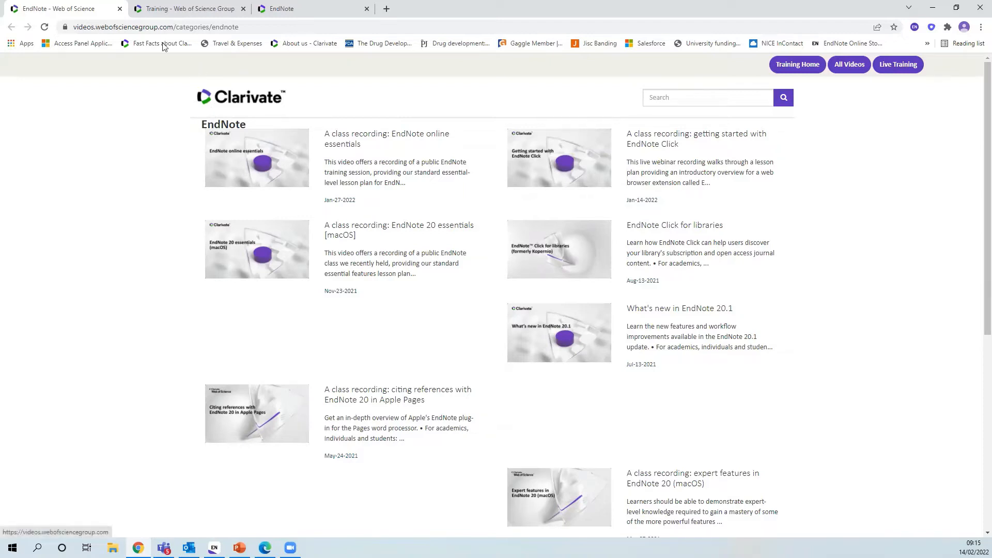
# View the EndNote 20 essentials (Windows) class in the Live training schedule, then return to the list
pyautogui.click(165, 9)
pyautogui.scroll(-2, 588, 178)
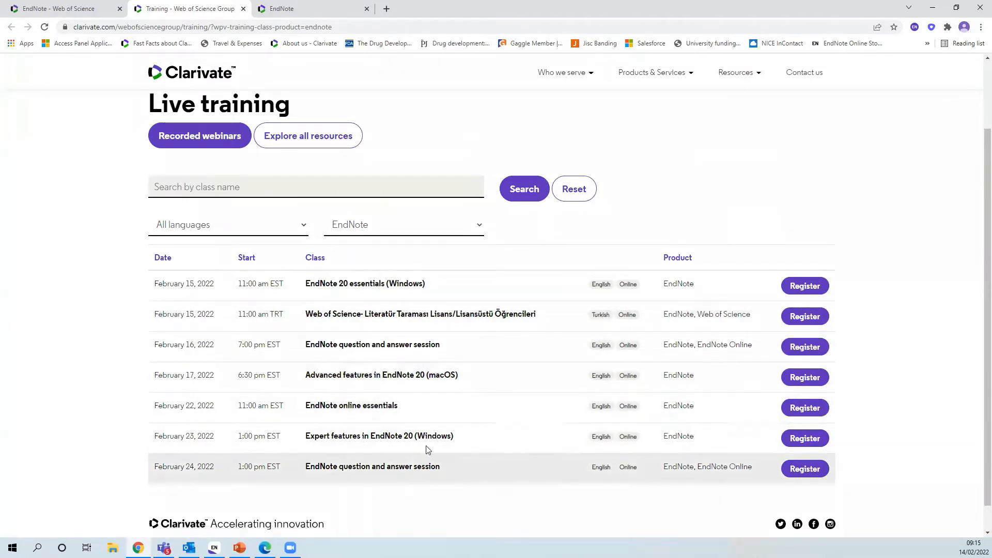
pyautogui.click(798, 293)
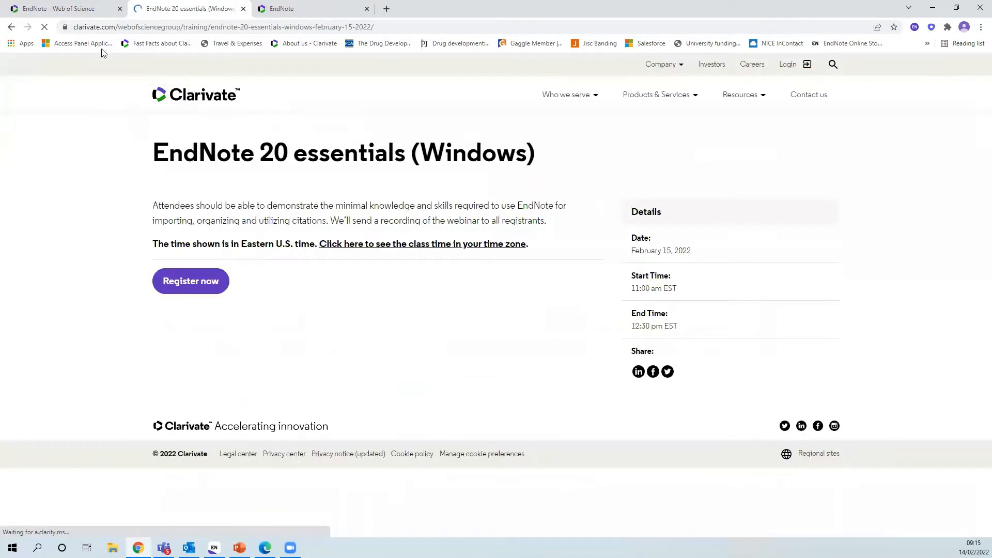
pyautogui.click(11, 28)
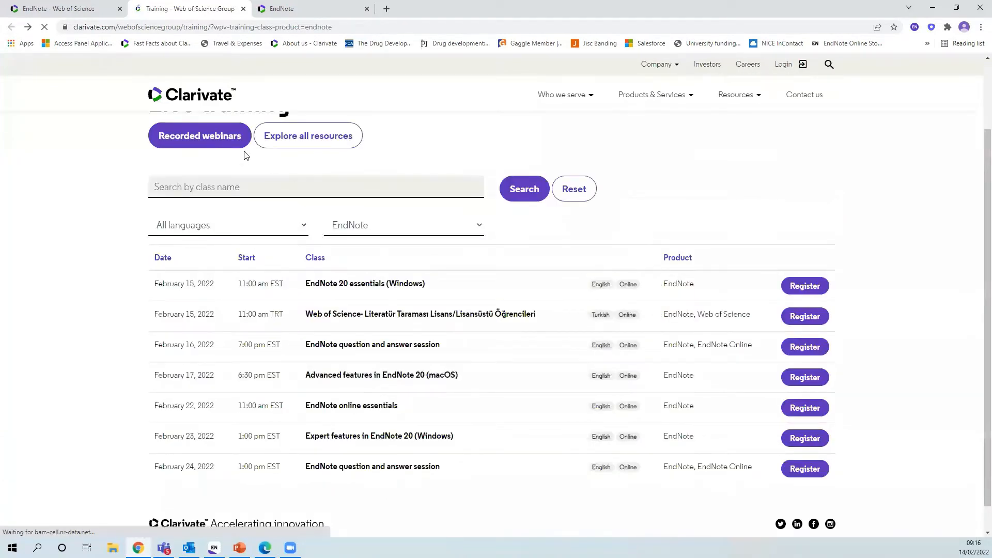
# Browse the Recorded webinars list, then switch to the EndNote support tab
pyautogui.click(199, 138)
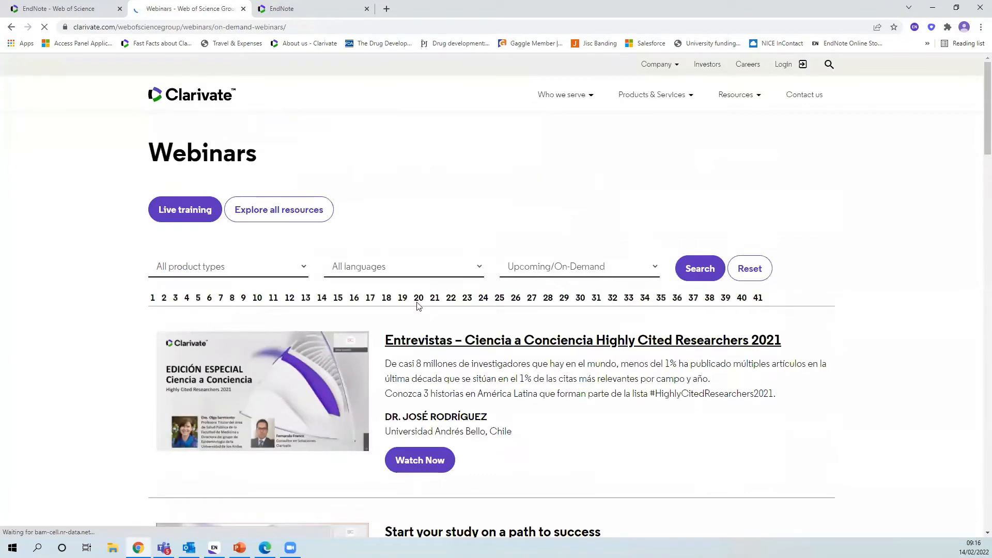
pyautogui.scroll(-2, 421, 305)
pyautogui.scroll(-5, 421, 305)
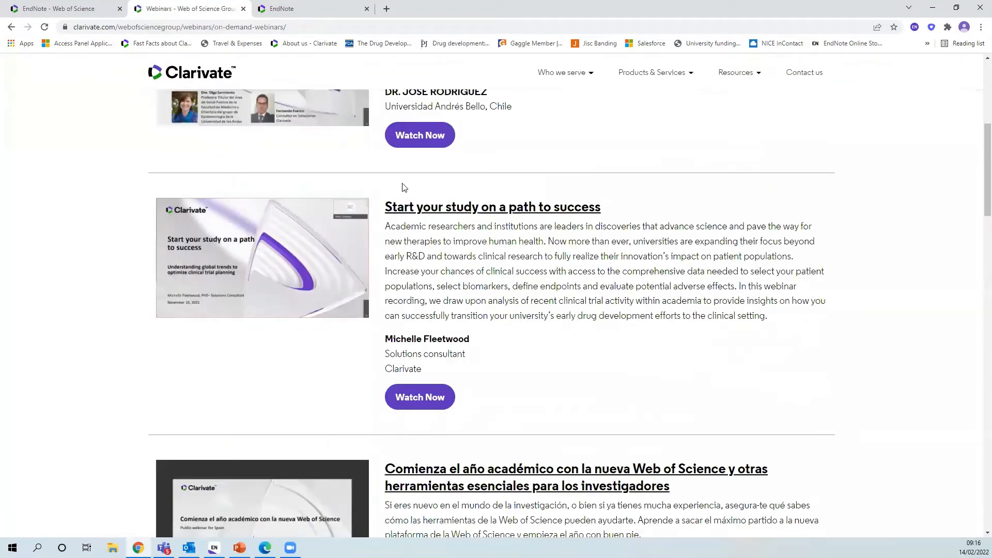
pyautogui.scroll(-4, 517, 291)
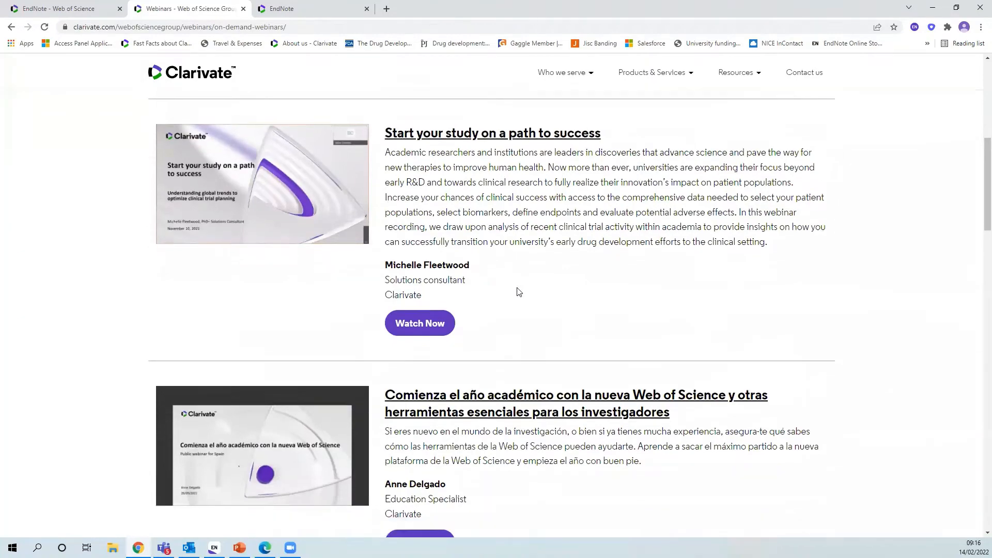
pyautogui.scroll(-10, 519, 293)
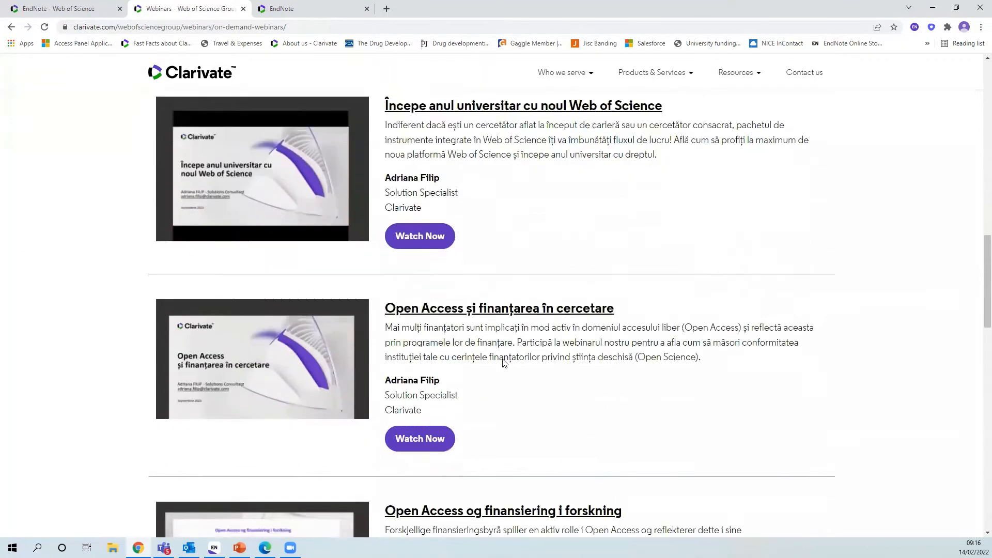
pyautogui.scroll(5, 476, 354)
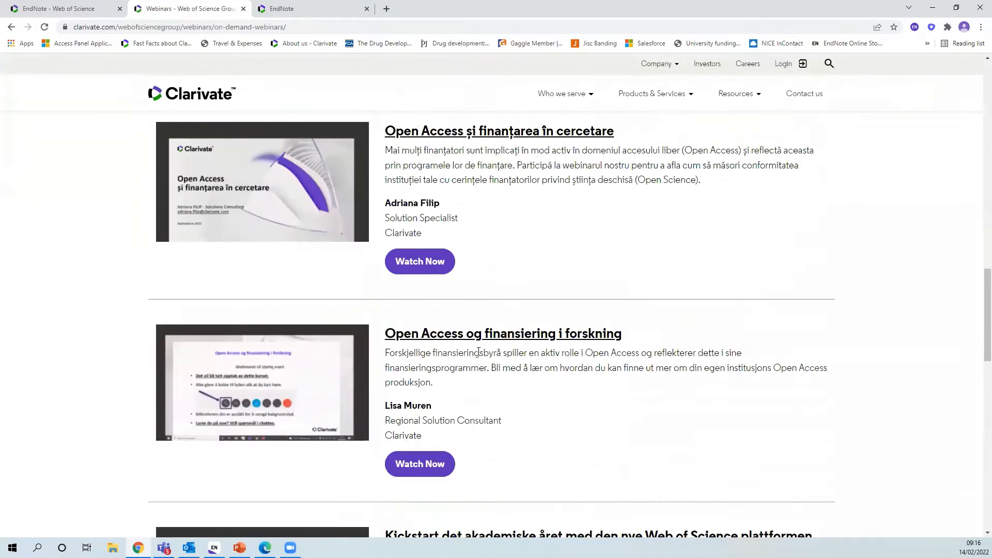
pyautogui.scroll(5, 413, 316)
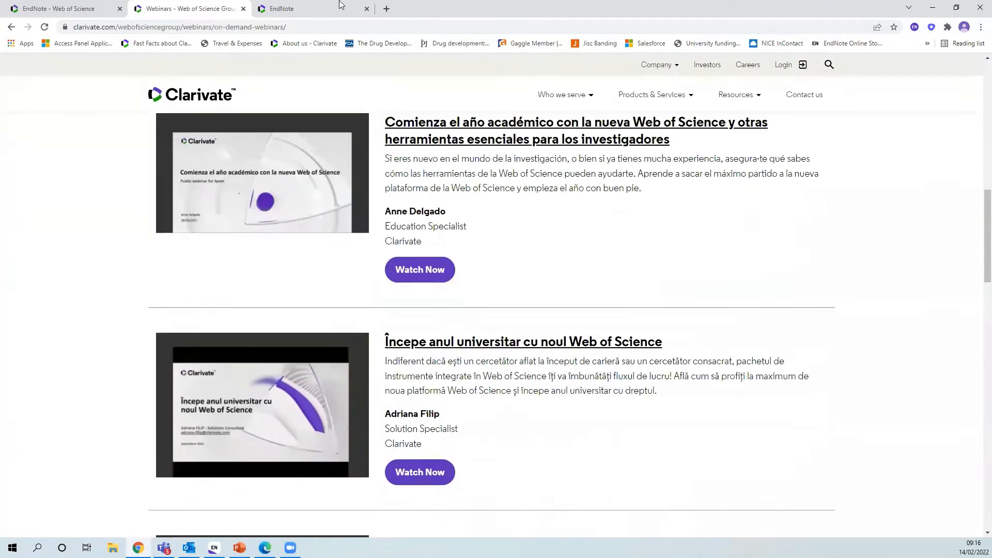
pyautogui.hotkey('ctrl', 'Tab')
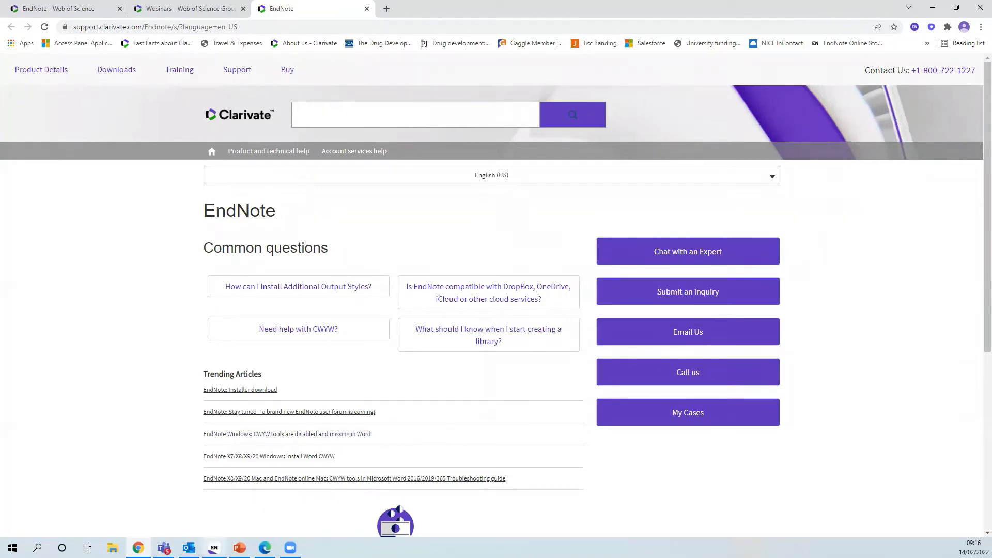
# Bring the Demo library X9 window to the front from the taskbar
pyautogui.moveTo(214, 548)
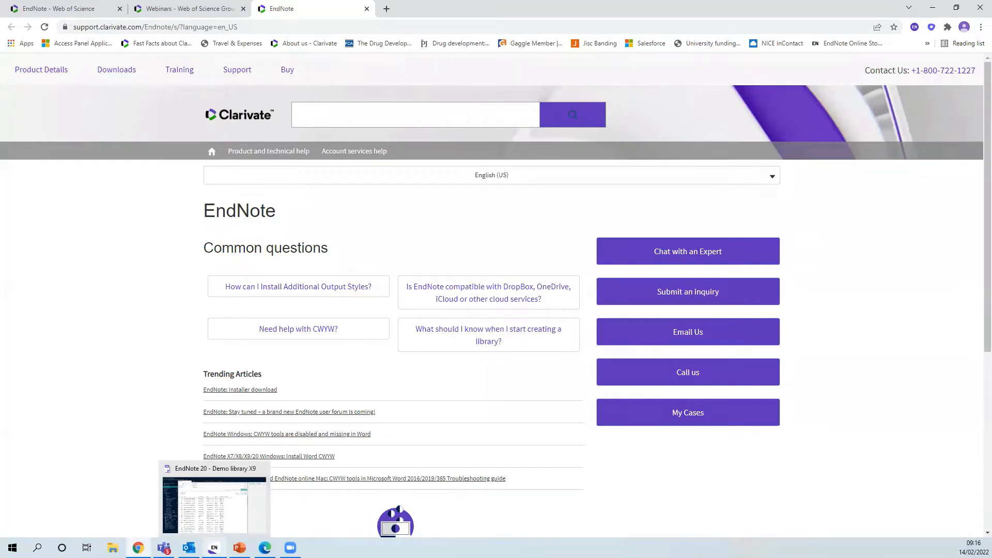
pyautogui.click(214, 548)
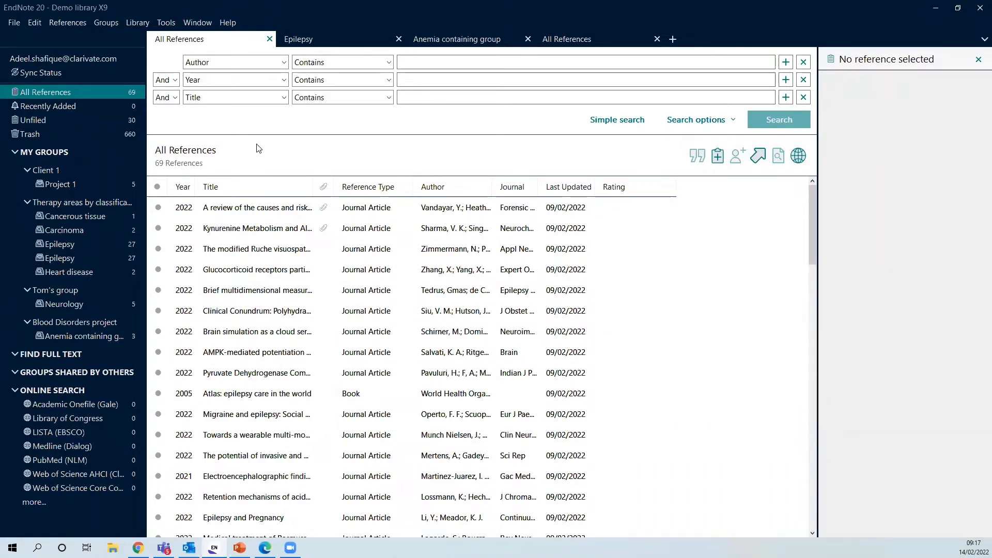
pyautogui.click(11, 22)
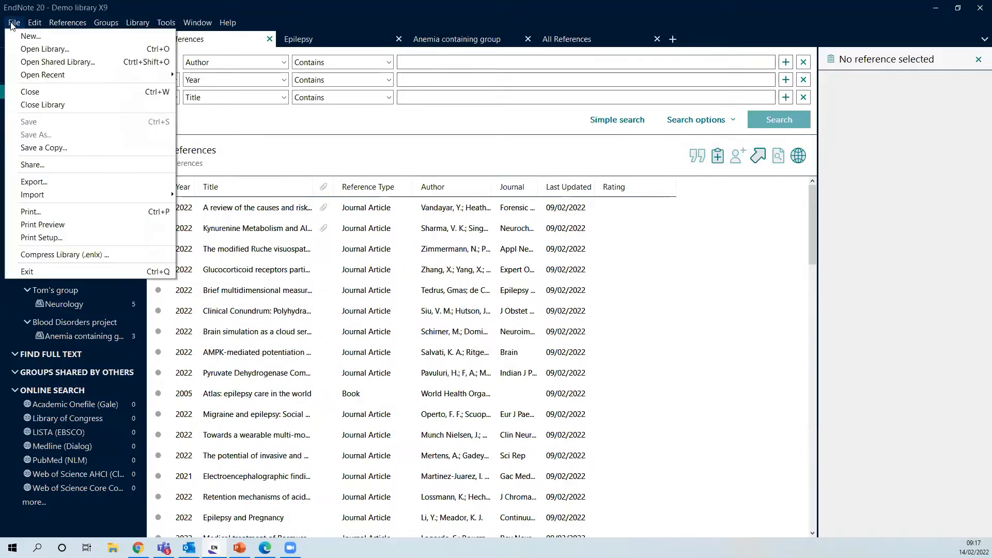
pyautogui.click(33, 148)
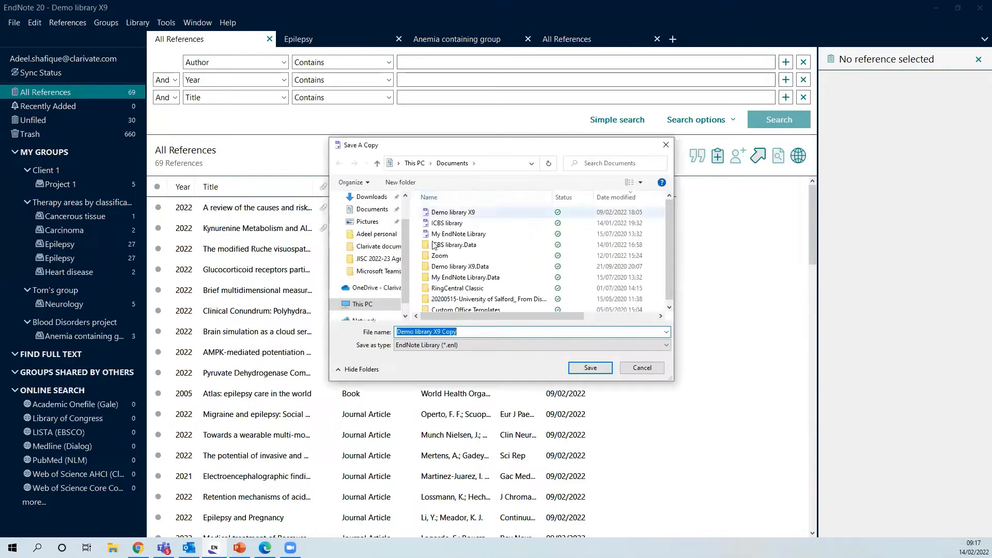
pyautogui.scroll(-1, 385, 258)
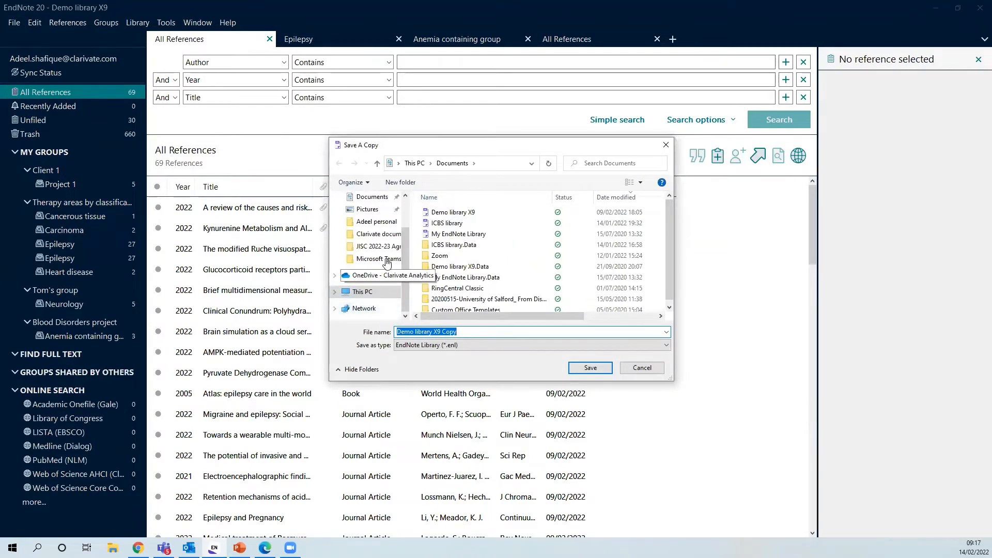
pyautogui.scroll(3, 385, 261)
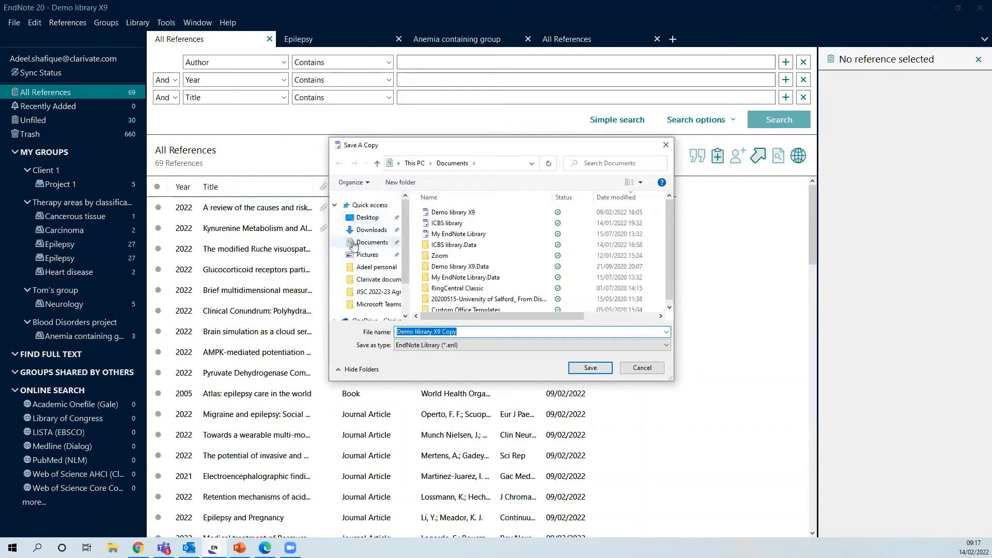
pyautogui.scroll(-1, 367, 246)
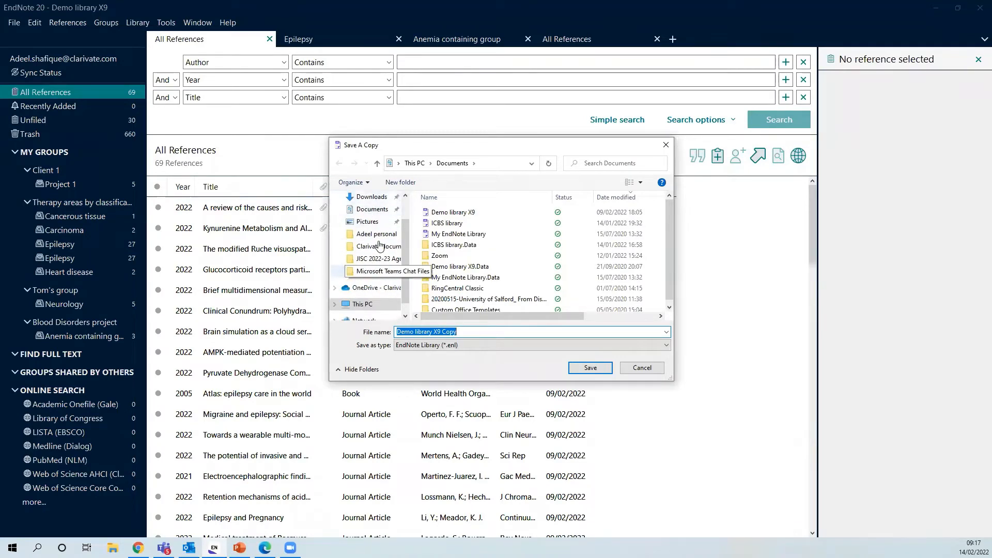
pyautogui.scroll(-1, 372, 284)
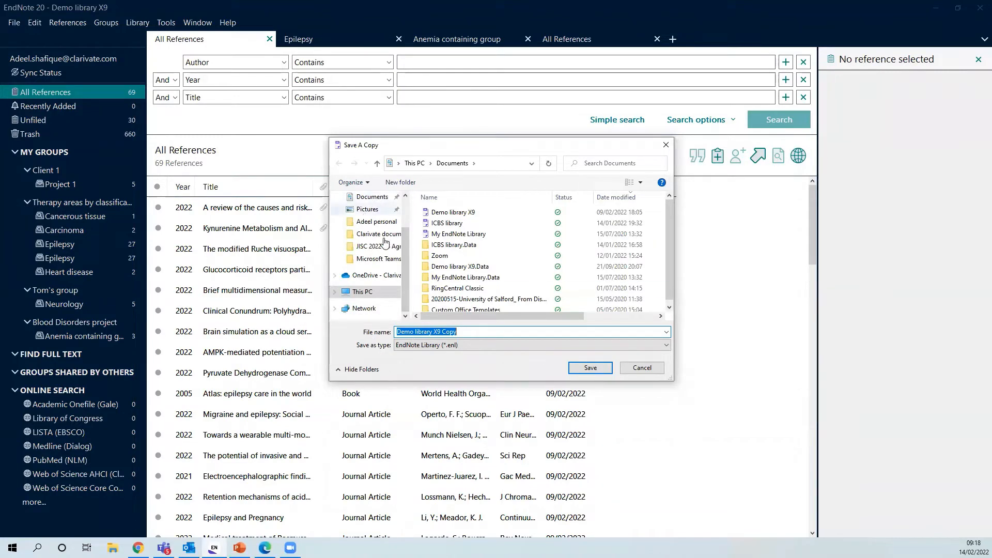
pyautogui.click(640, 369)
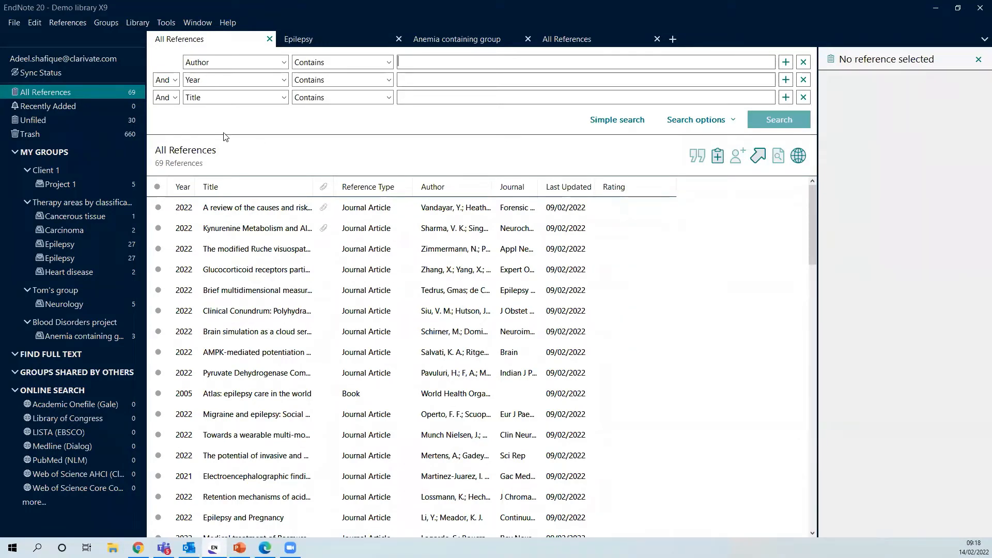
# Start a folder import from the File menu, then cancel both the folder browser and Import Folder dialog
pyautogui.click(13, 22)
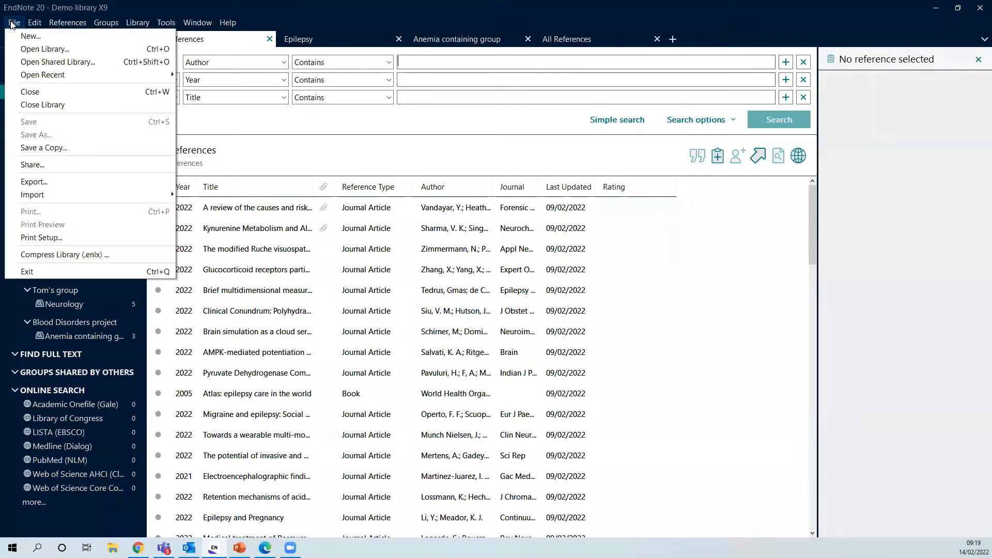
pyautogui.moveTo(104, 195)
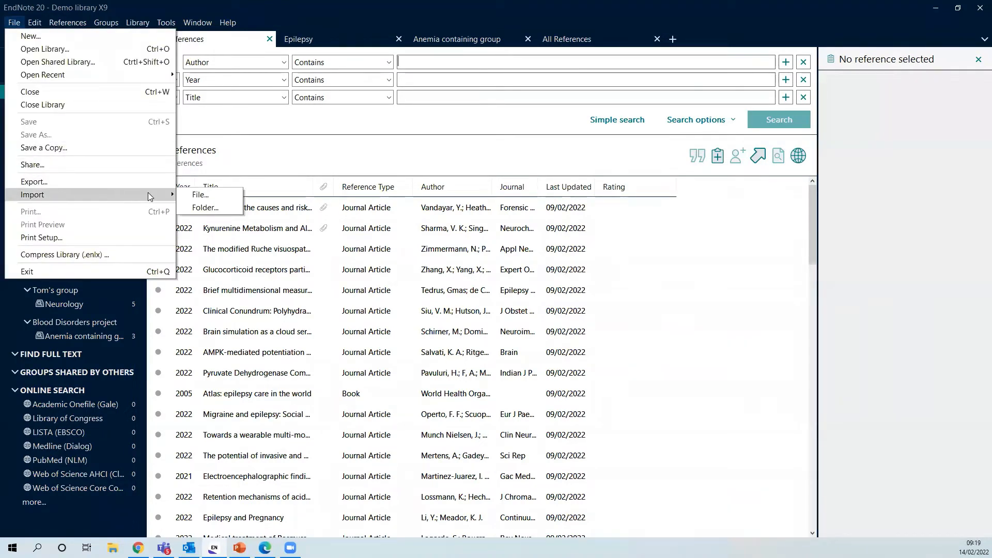
pyautogui.click(199, 207)
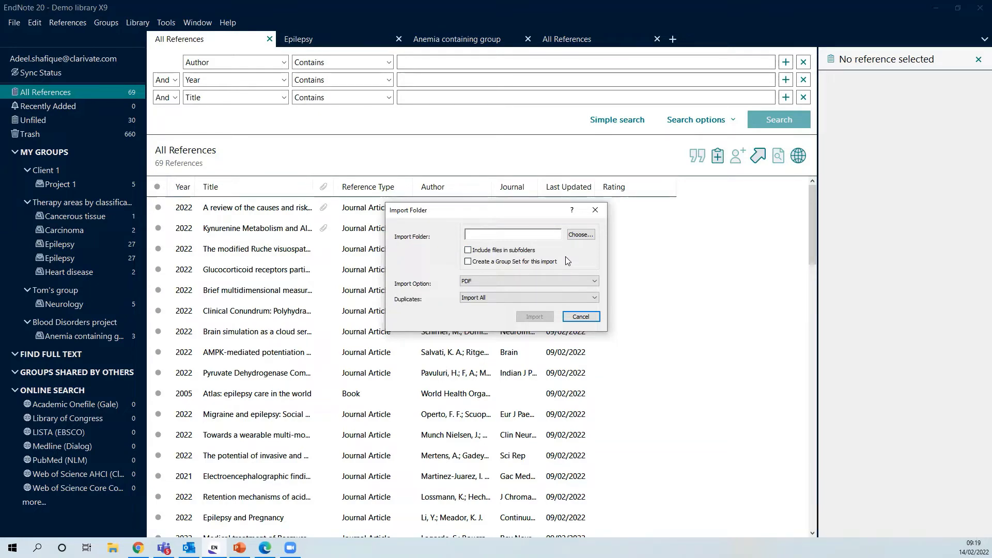
pyautogui.click(581, 235)
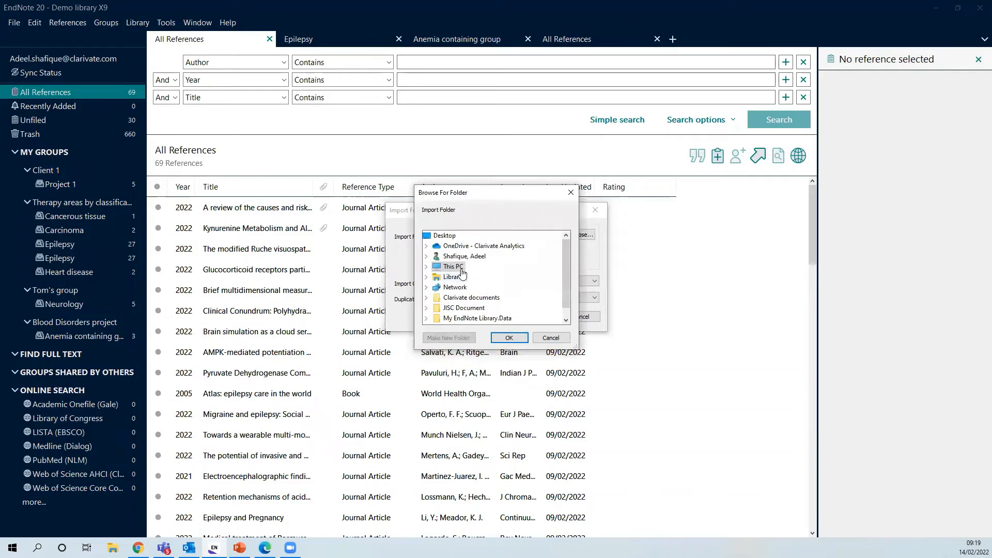
pyautogui.click(551, 338)
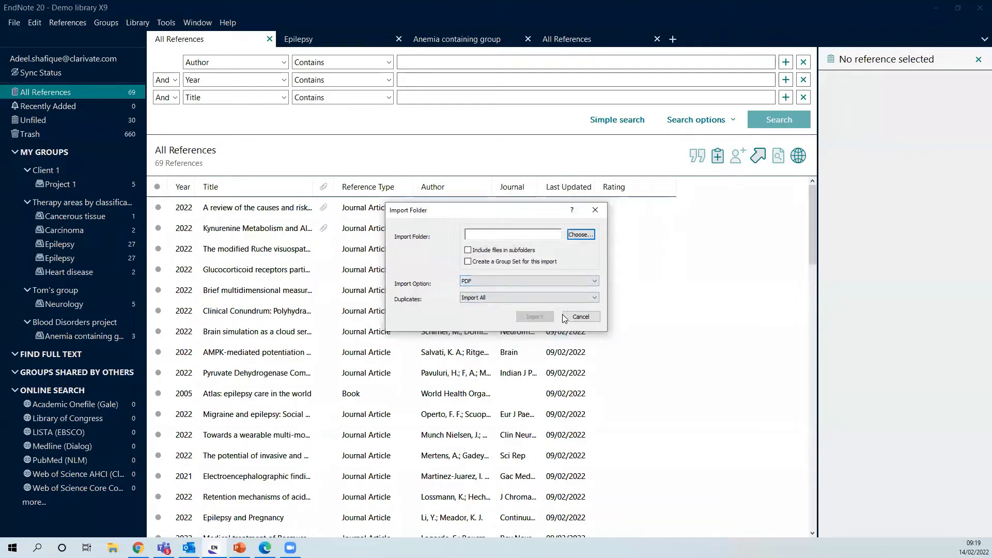
pyautogui.click(581, 316)
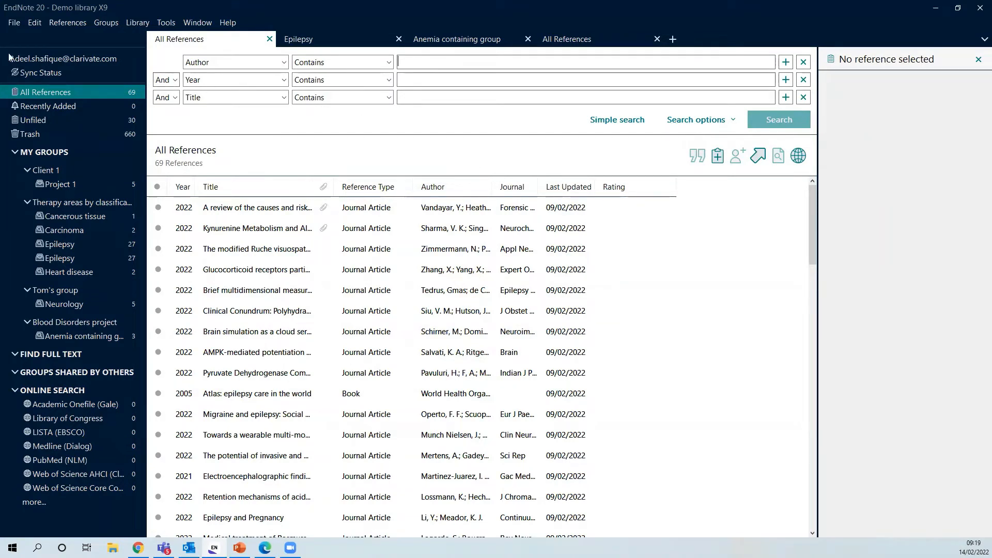
# Create a new blank reference, keeping Journal Article as the reference type
pyautogui.click(68, 24)
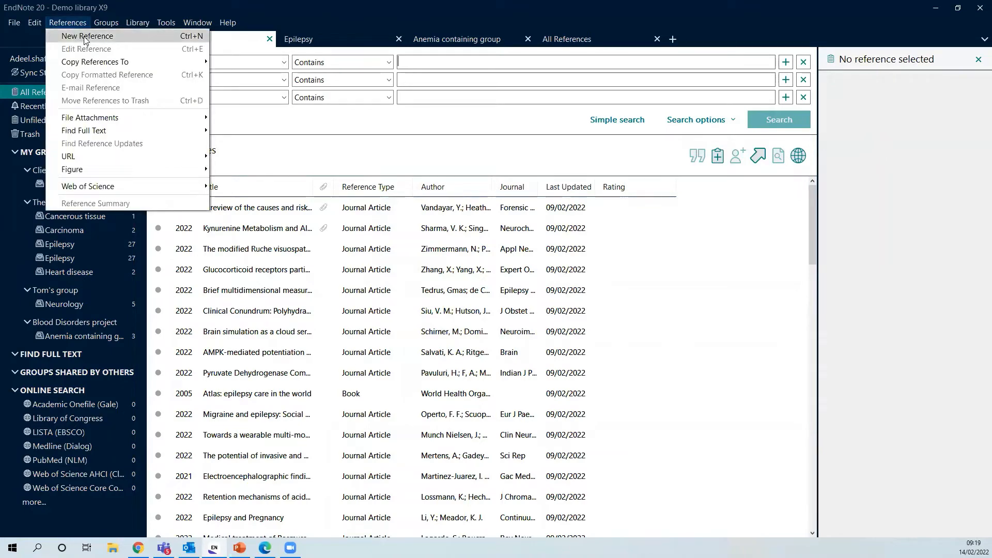
pyautogui.click(85, 38)
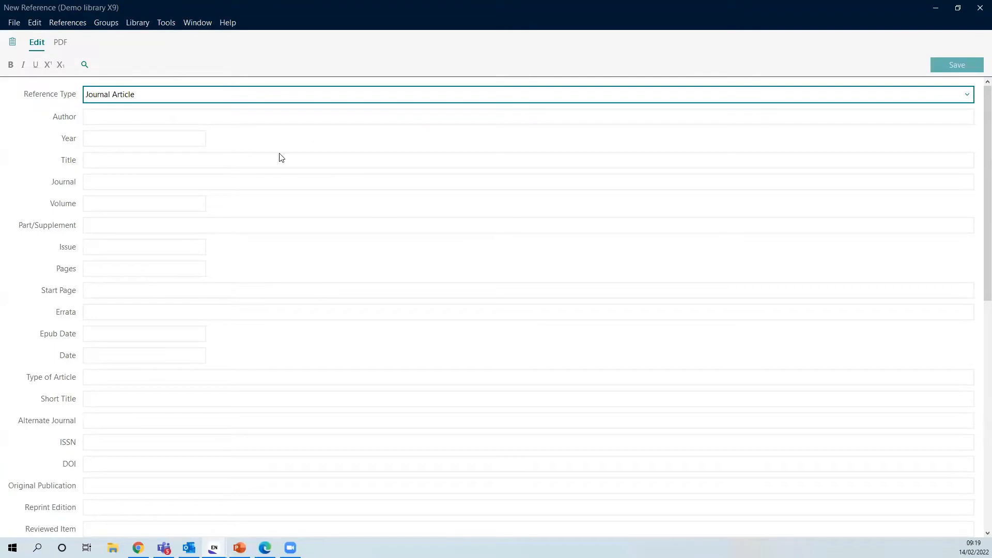
pyautogui.click(147, 100)
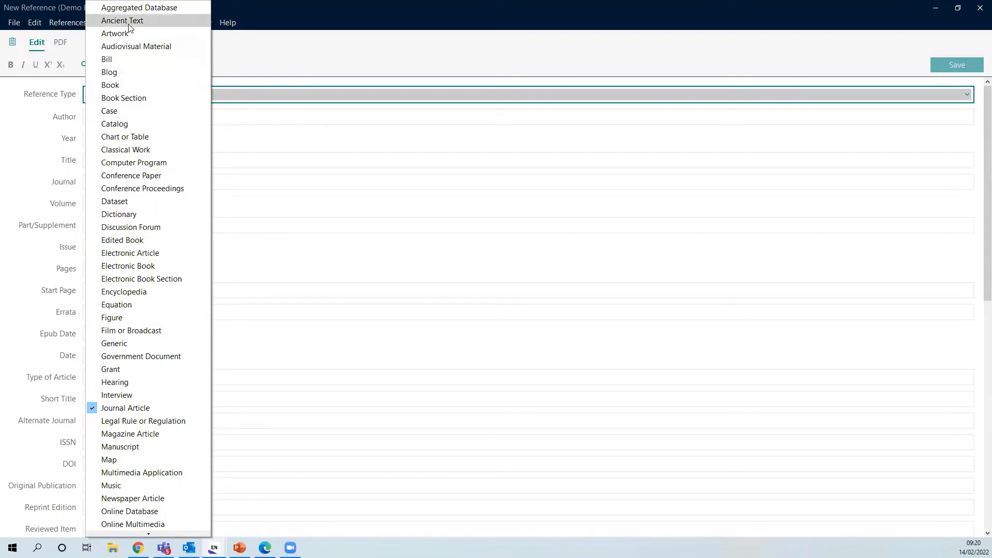
pyautogui.scroll(-5, 140, 303)
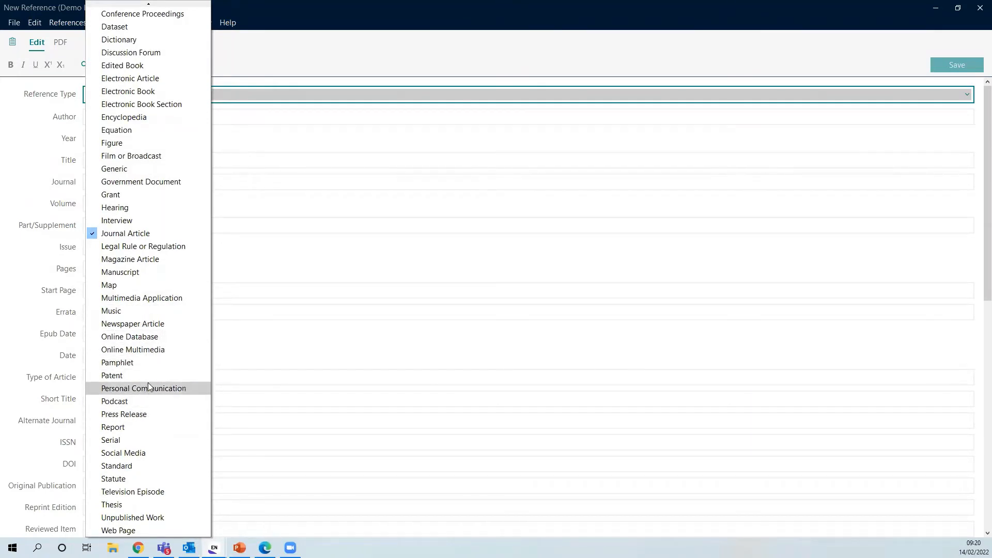
pyautogui.click(423, 166)
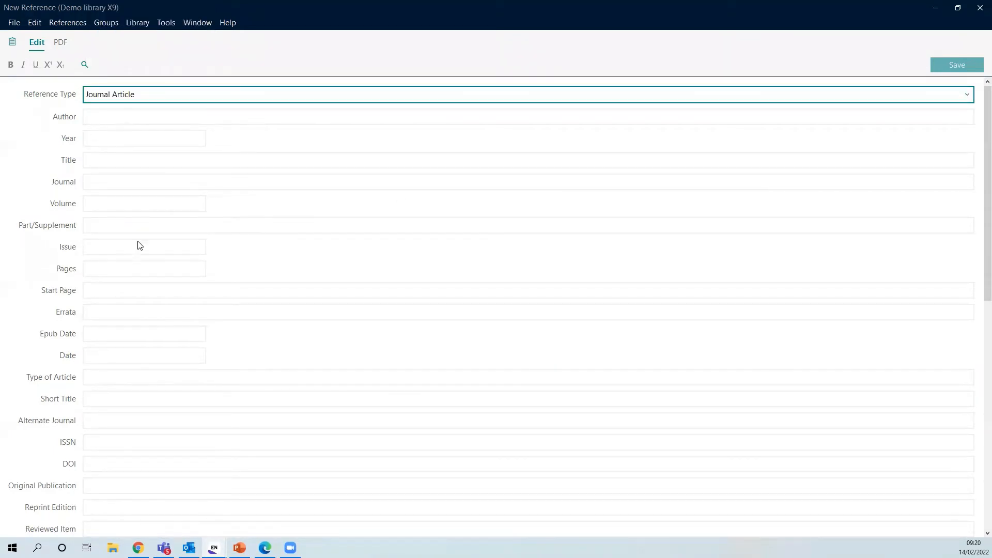
# Look over the empty reference form, close it unsaved, and switch to Online Search
pyautogui.scroll(-3, 168, 453)
pyautogui.scroll(-1, 171, 455)
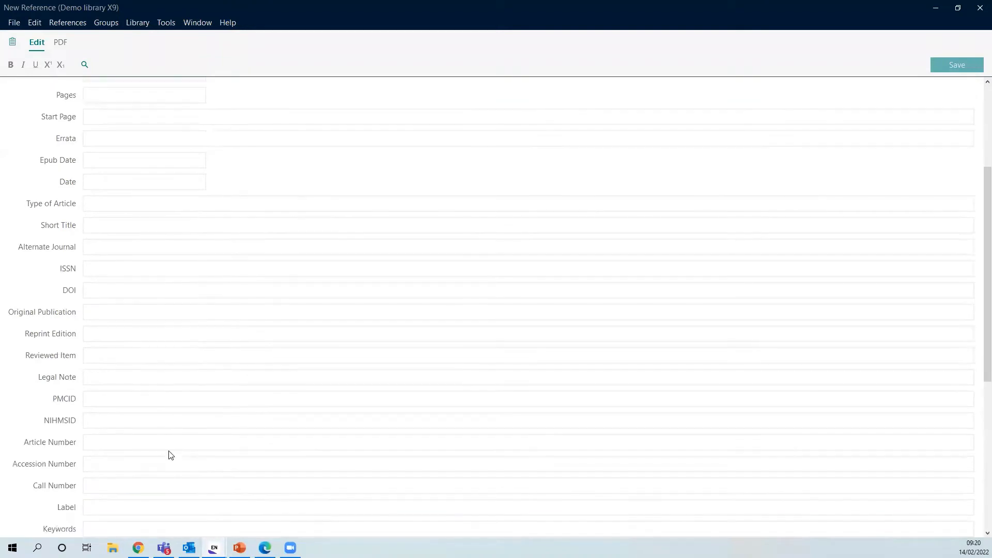
pyautogui.scroll(-2, 168, 451)
pyautogui.scroll(-3, 167, 453)
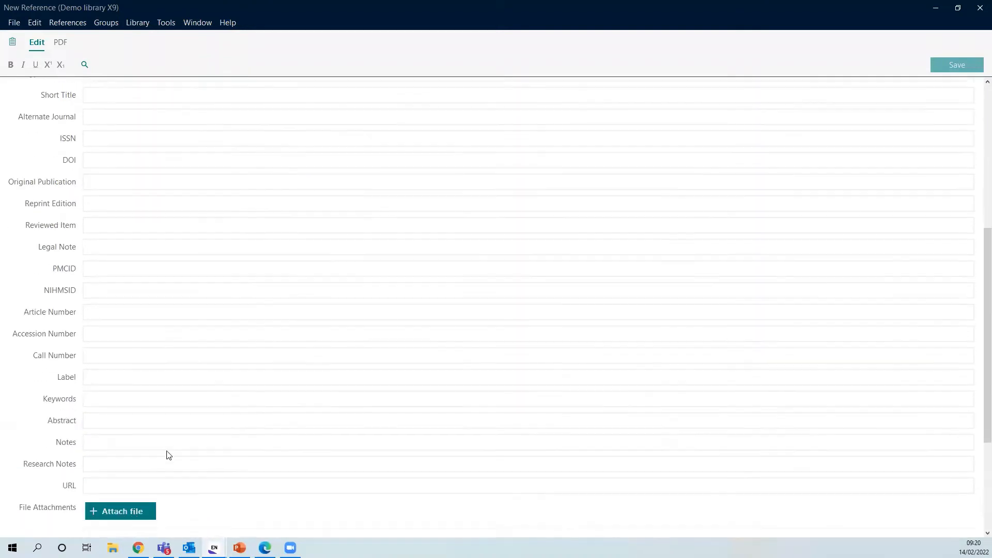
pyautogui.scroll(-3, 116, 453)
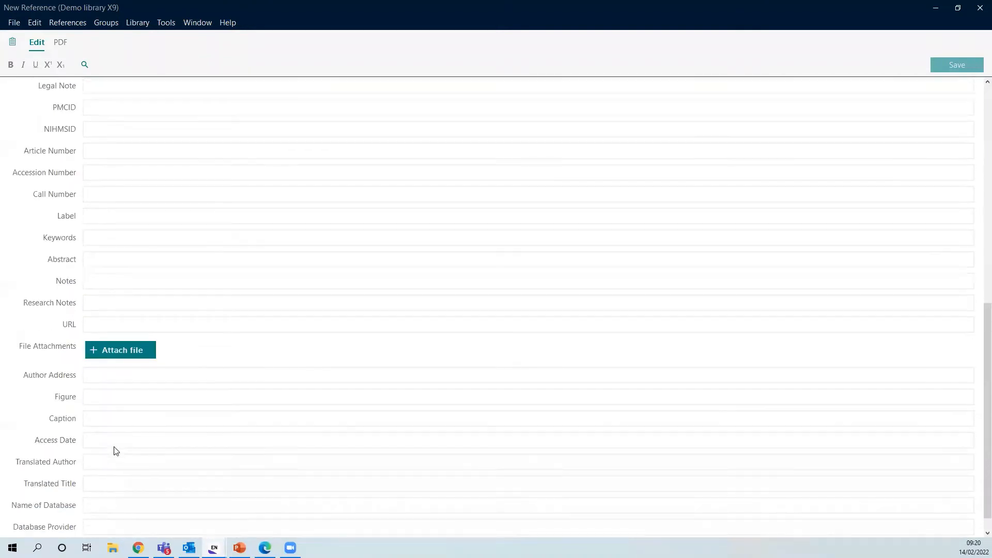
pyautogui.click(980, 8)
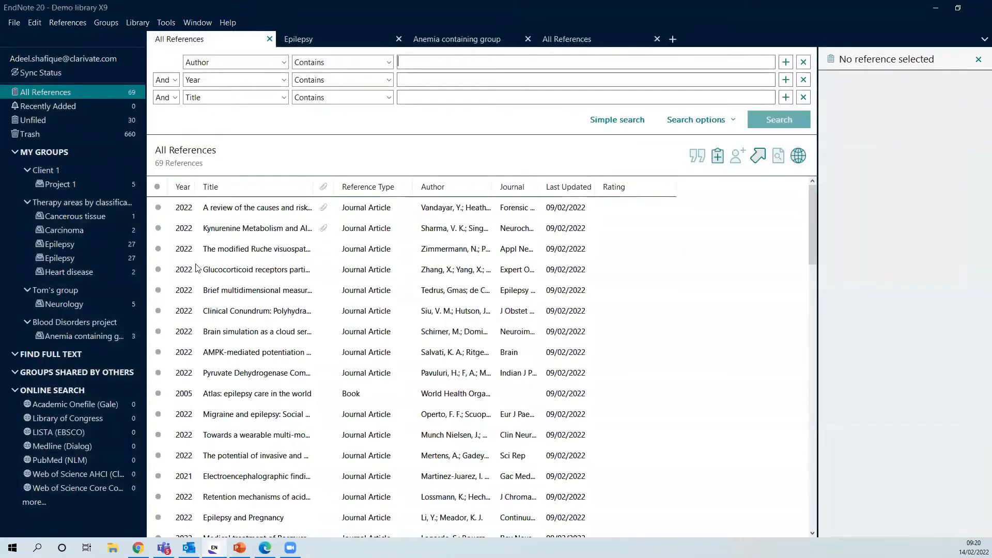
pyautogui.click(46, 391)
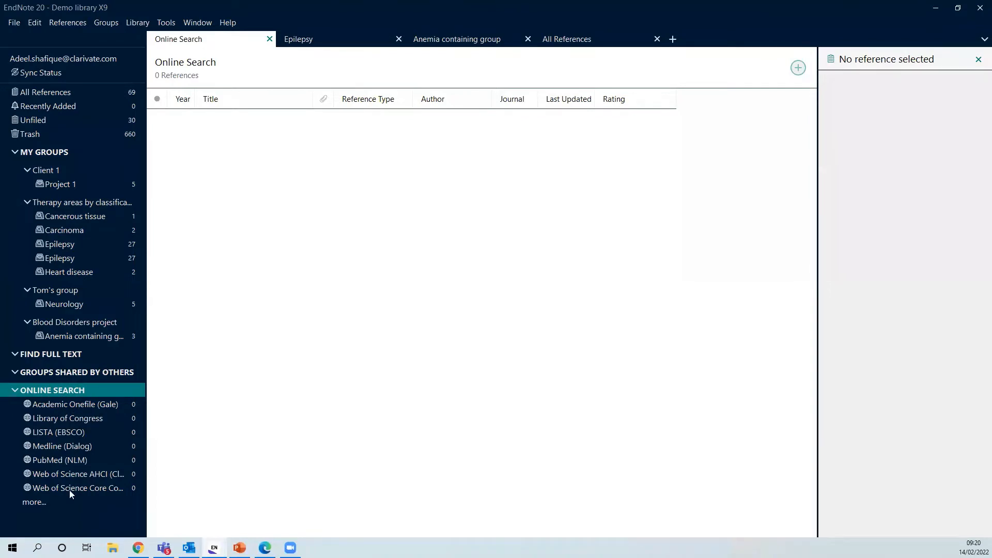
# Connect to PubMed (NLM) and search All Fields for 'Heart disease'
pyautogui.click(34, 502)
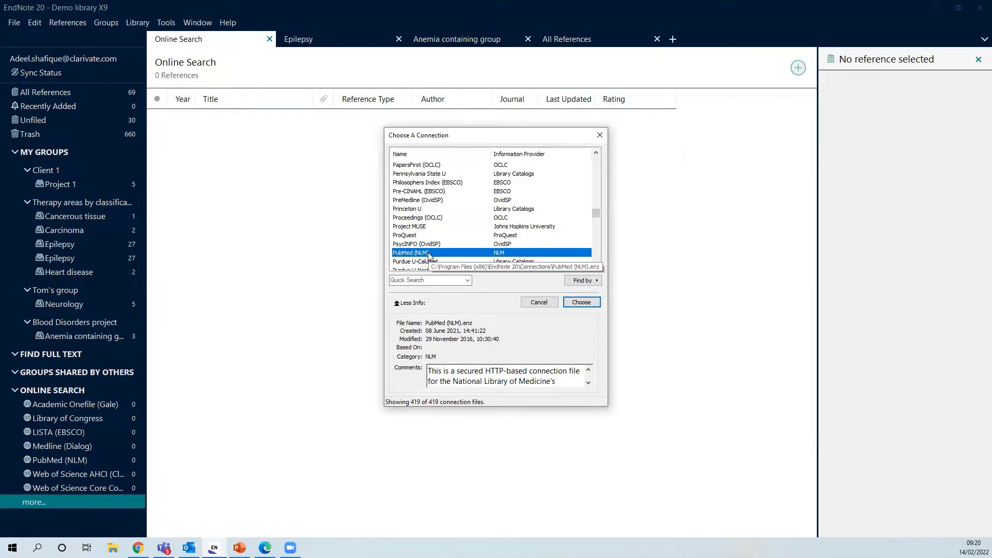
pyautogui.click(586, 304)
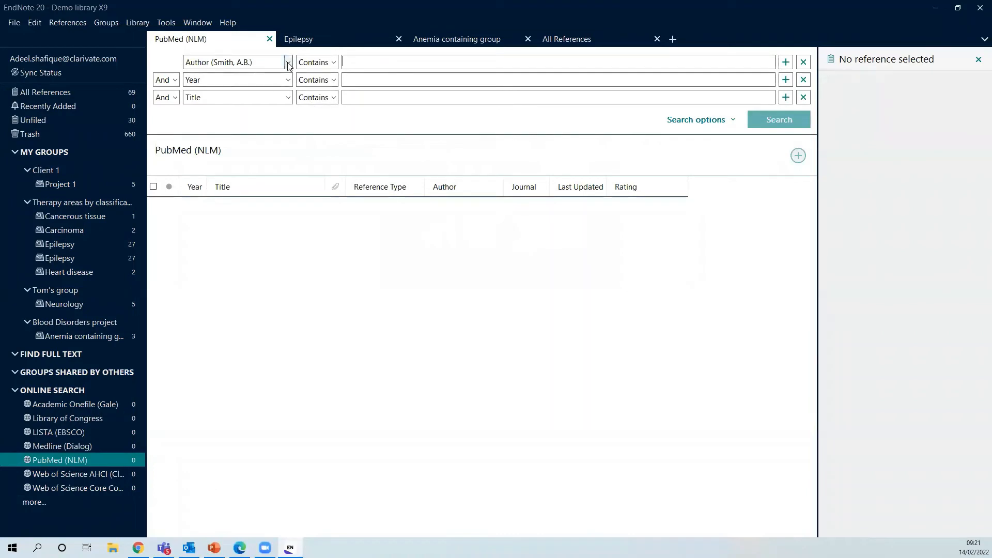
pyautogui.click(288, 63)
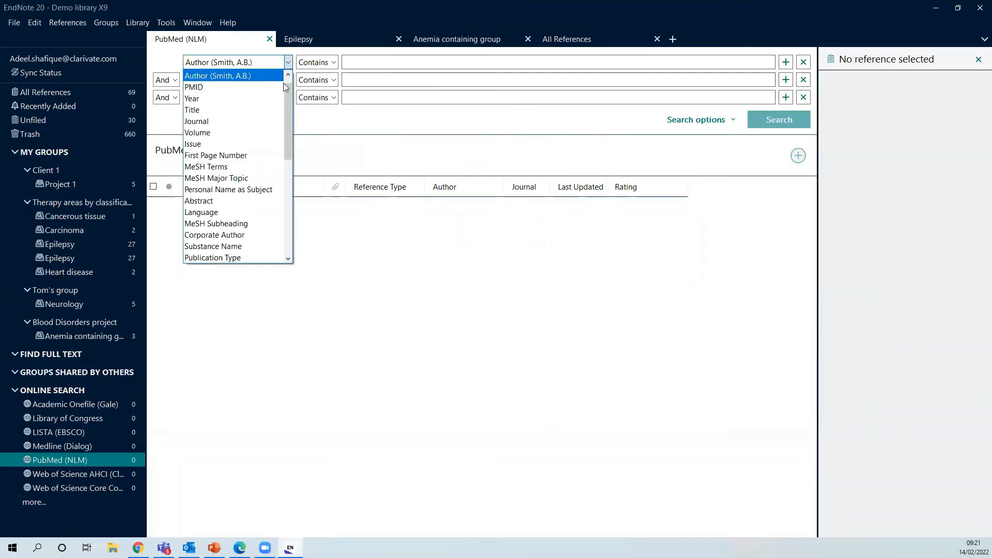
pyautogui.scroll(1, 291, 103)
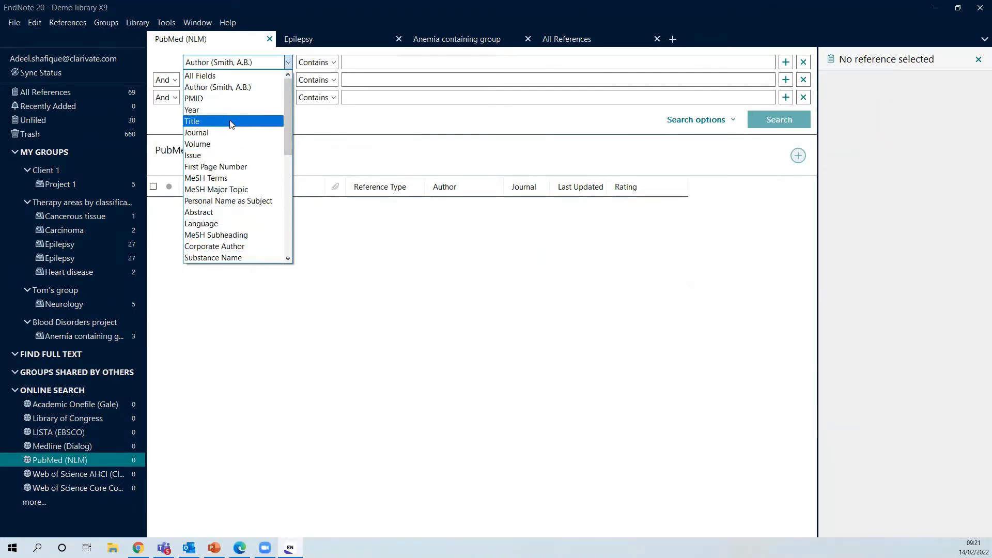
pyautogui.click(215, 77)
pyautogui.click(390, 62)
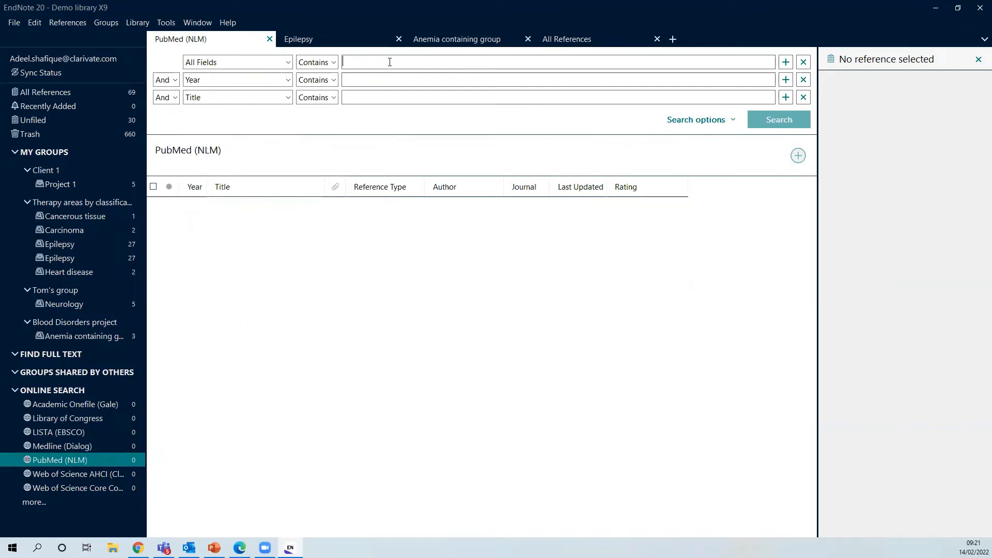
pyautogui.write('Heart disease')
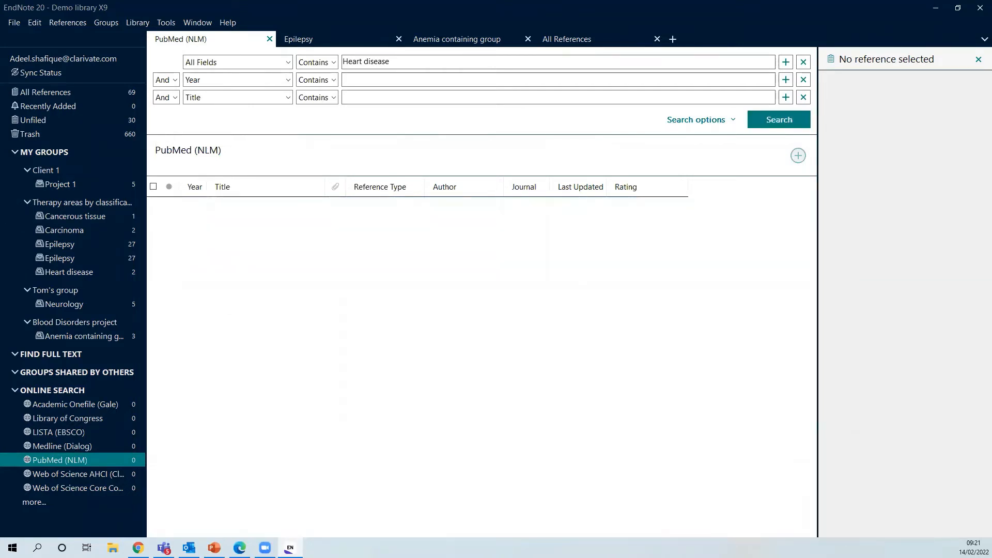
pyautogui.press('Return')
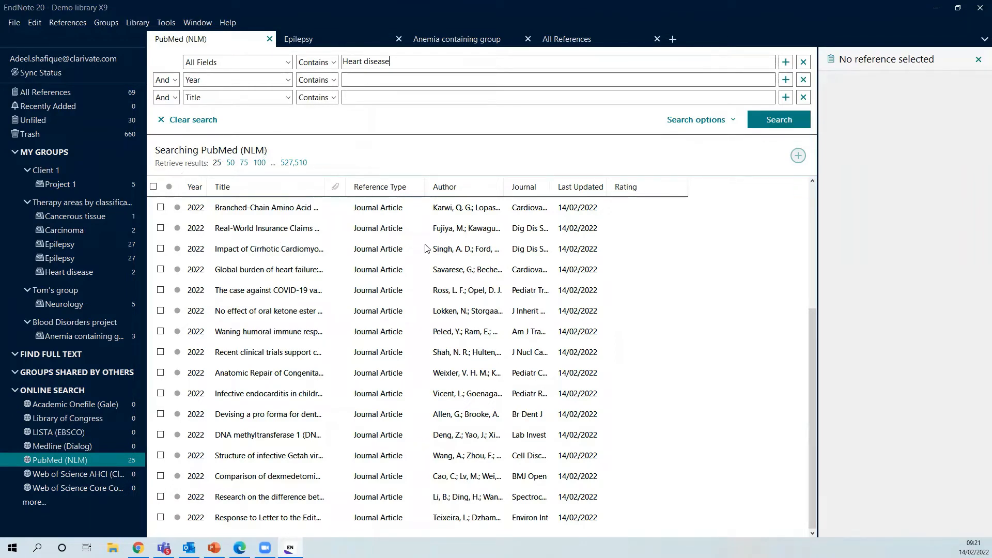
# Select all 25 retrieved PubMed references with the header checkbox
pyautogui.scroll(3, 464, 281)
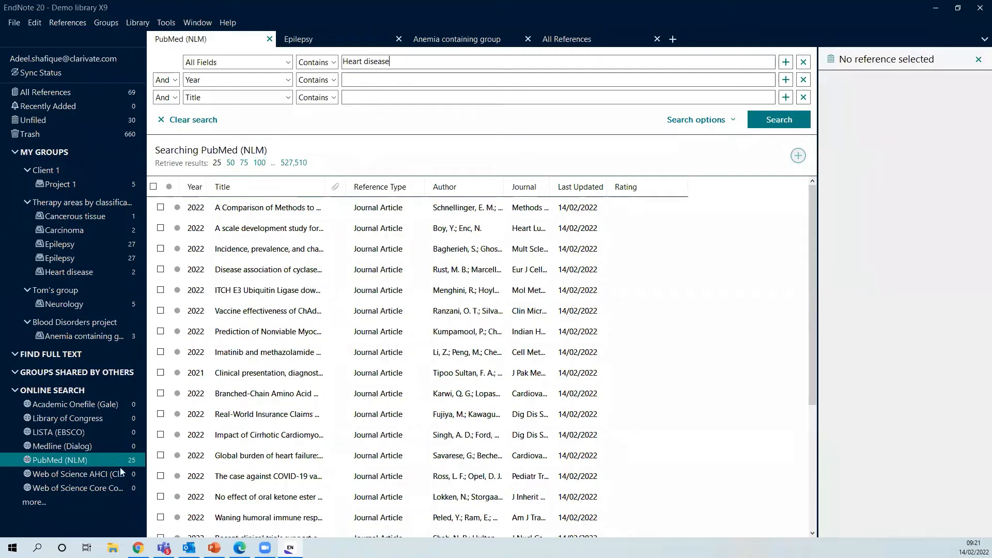
pyautogui.click(154, 187)
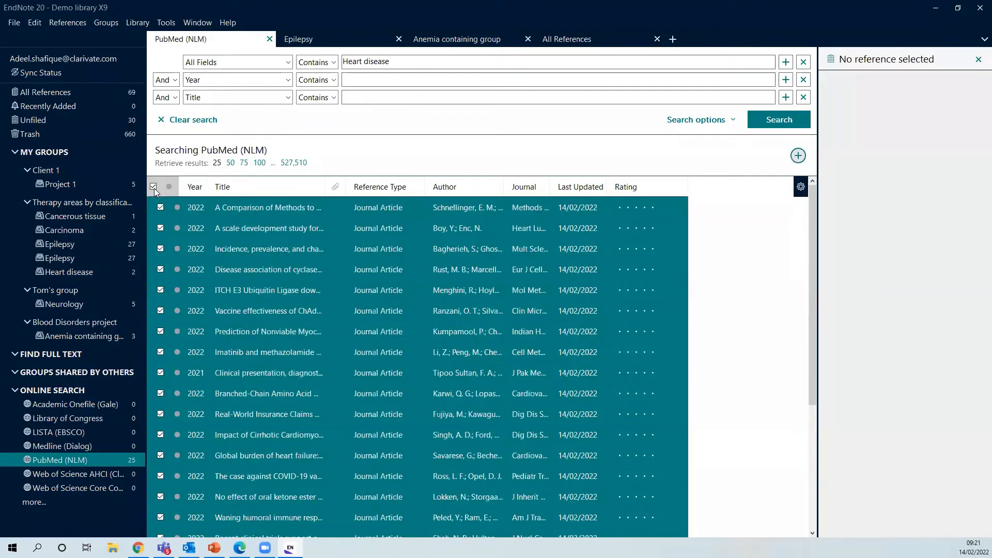
pyautogui.scroll(-3, 384, 270)
pyautogui.scroll(2, 377, 290)
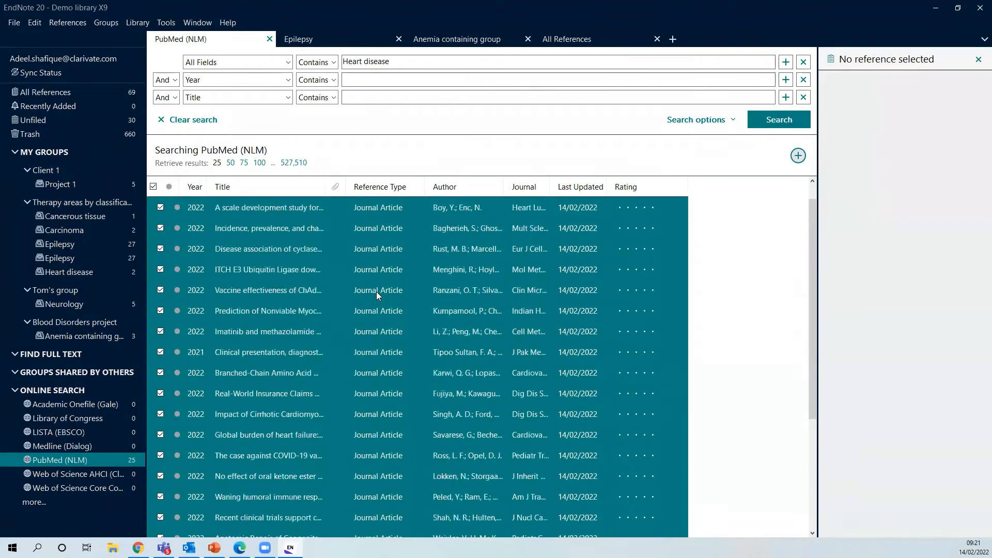
pyautogui.scroll(1, 377, 292)
pyautogui.rightClick(286, 258)
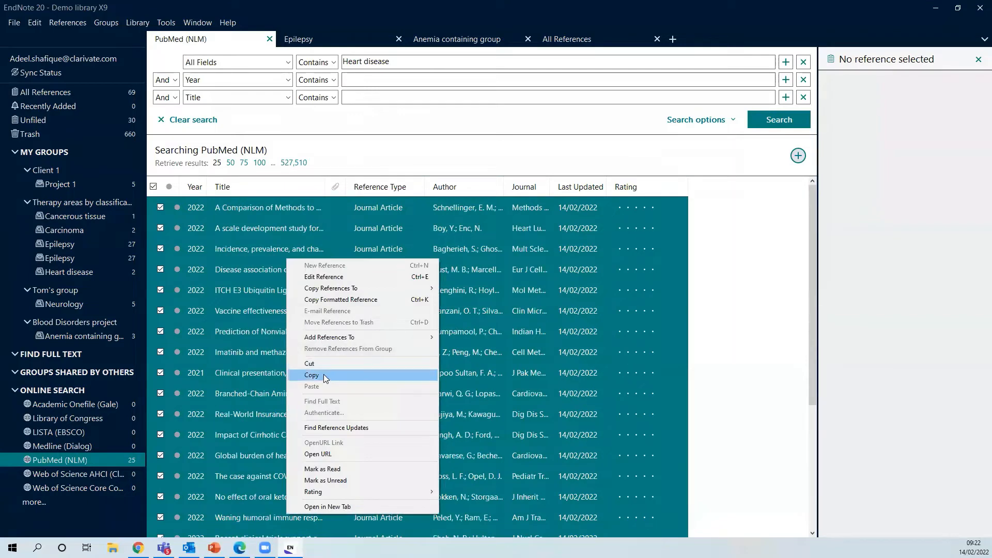
pyautogui.click(323, 374)
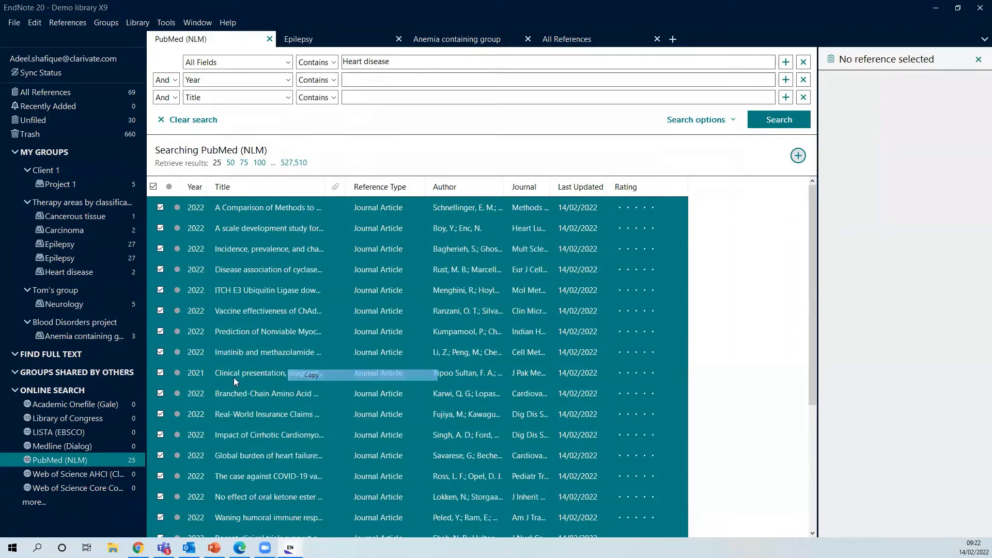
pyautogui.click(53, 94)
pyautogui.rightClick(280, 308)
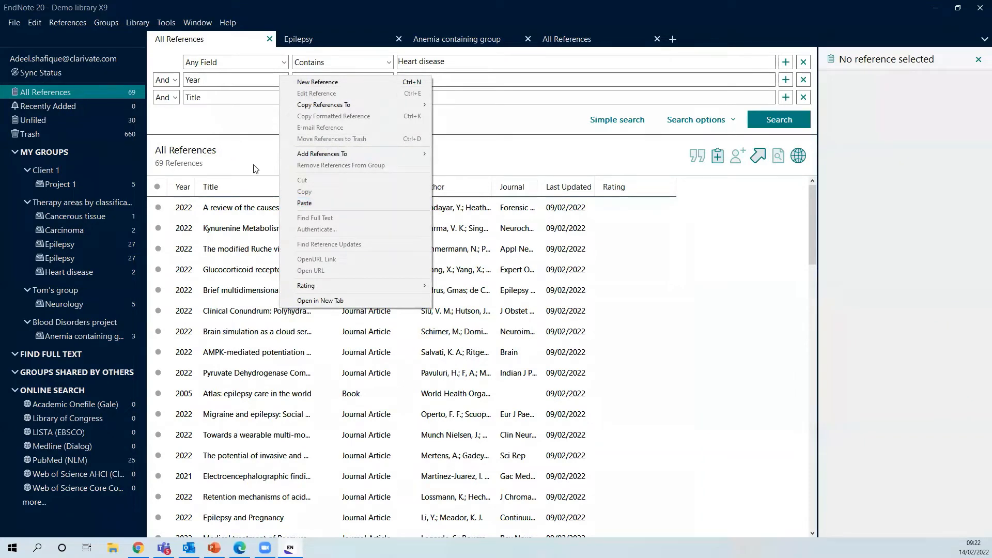
pyautogui.click(308, 203)
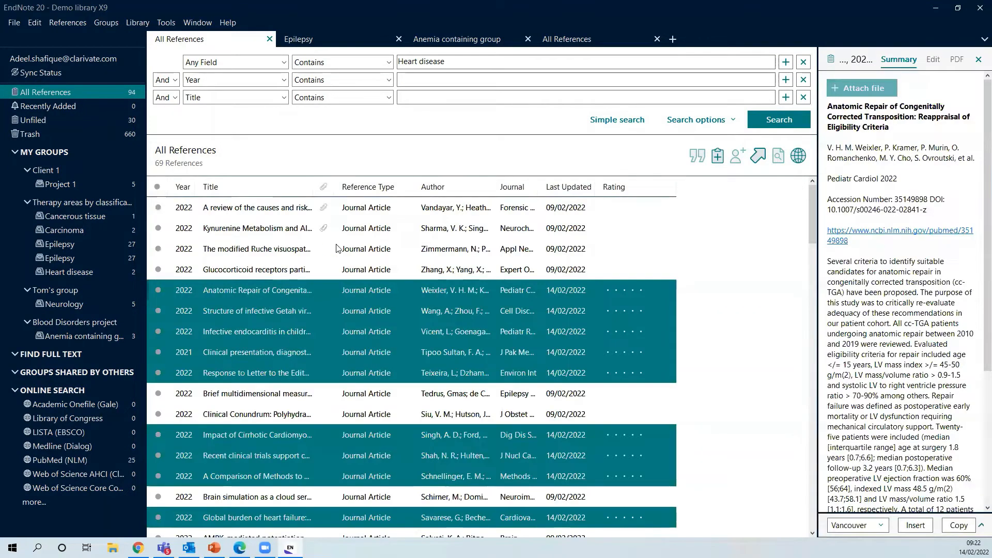
pyautogui.click(301, 274)
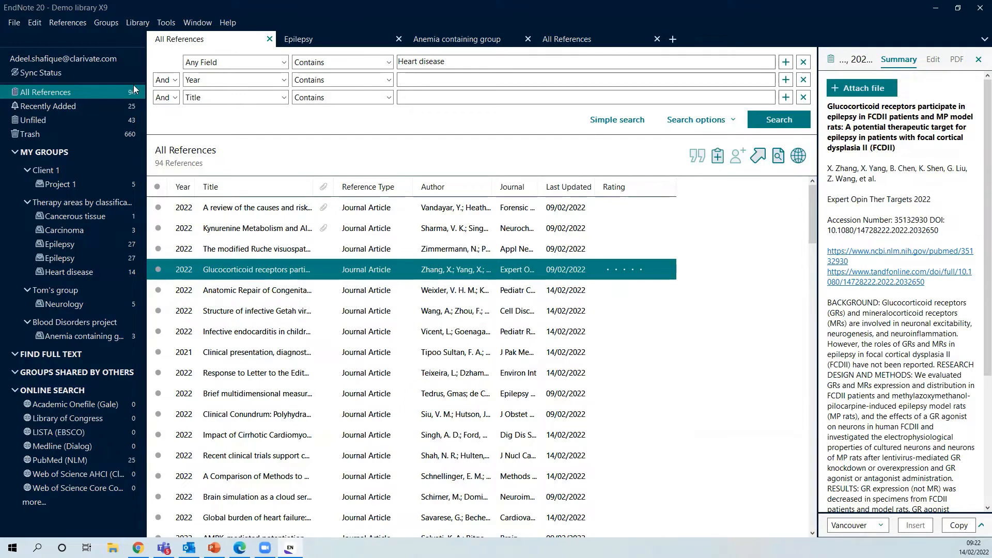
pyautogui.click(132, 107)
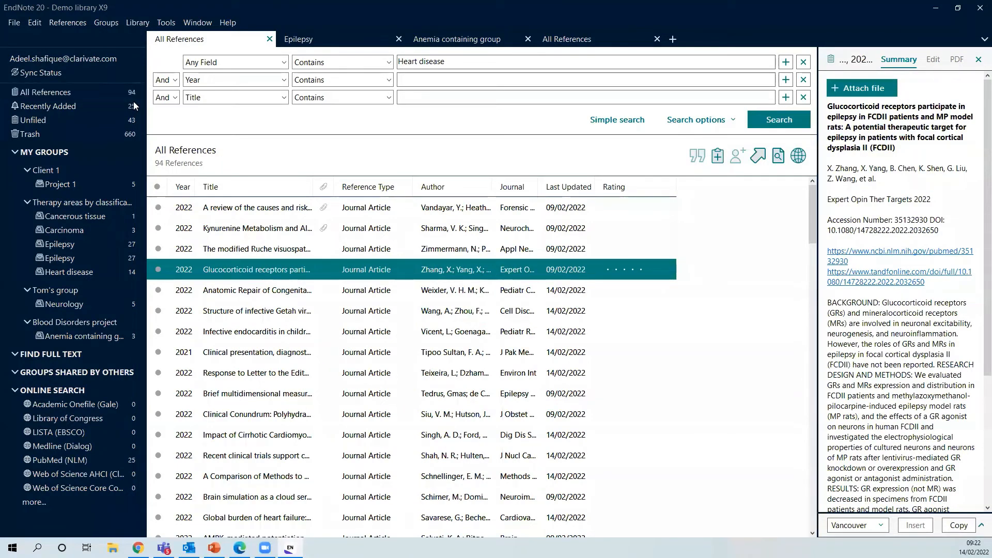
pyautogui.scroll(-2, 320, 417)
pyautogui.scroll(-1, 321, 416)
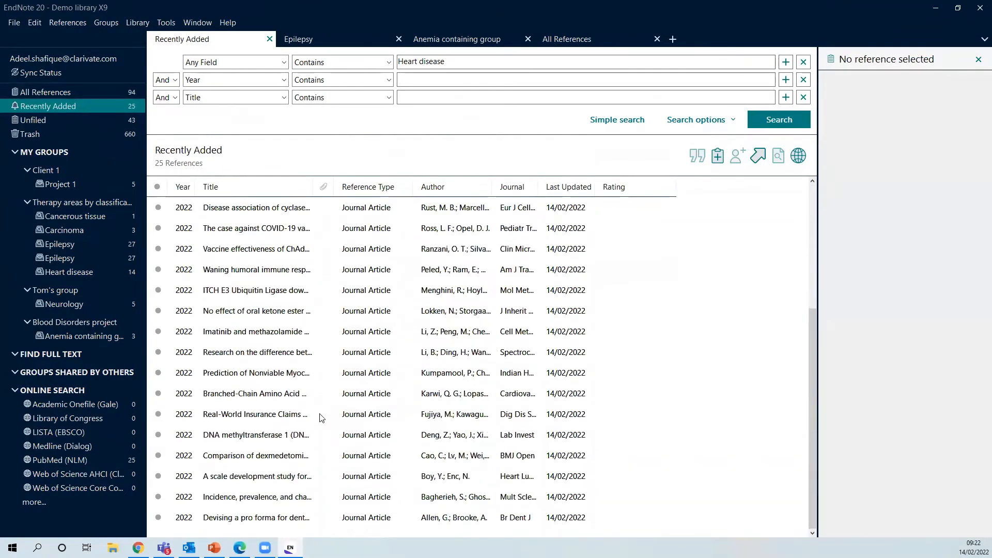
pyautogui.scroll(3, 322, 419)
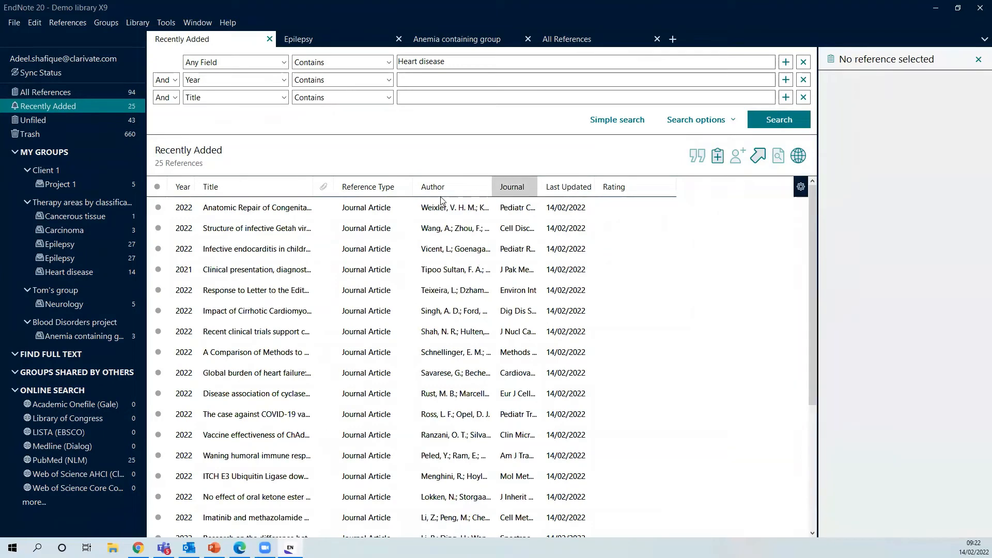
pyautogui.click(89, 92)
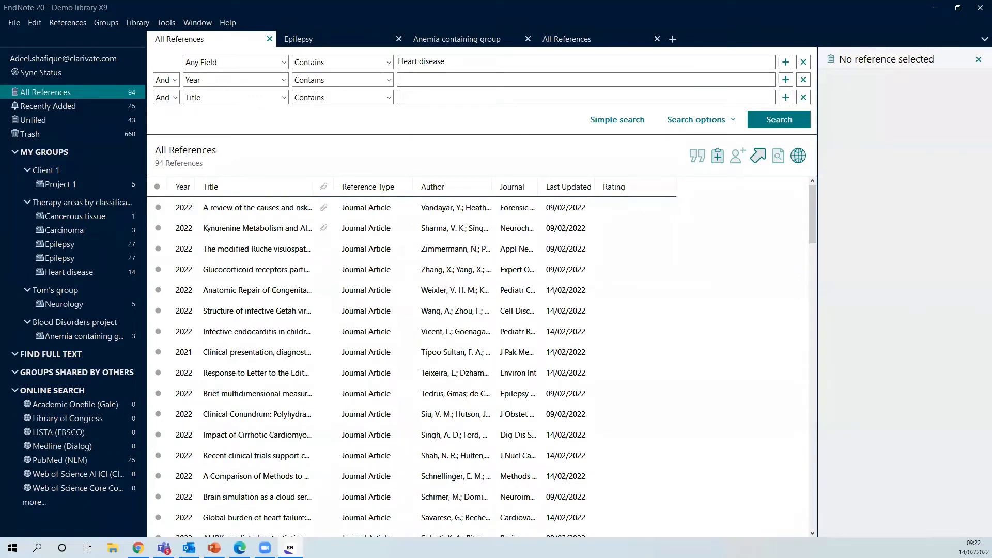
# Open Google Scholar in a new Chrome tab via a 'google scholar' web search
pyautogui.hotkey('alt', 'Tab')
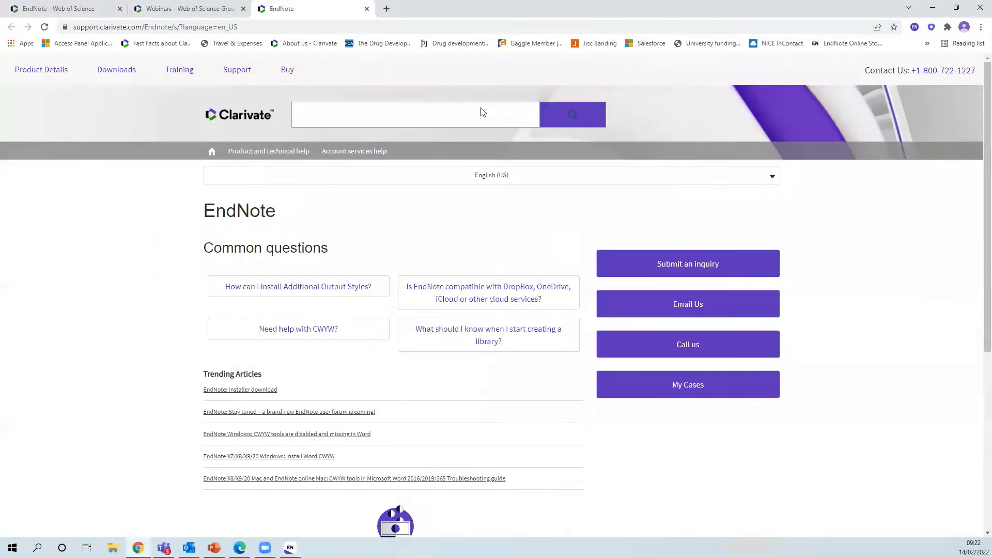
pyautogui.click(387, 9)
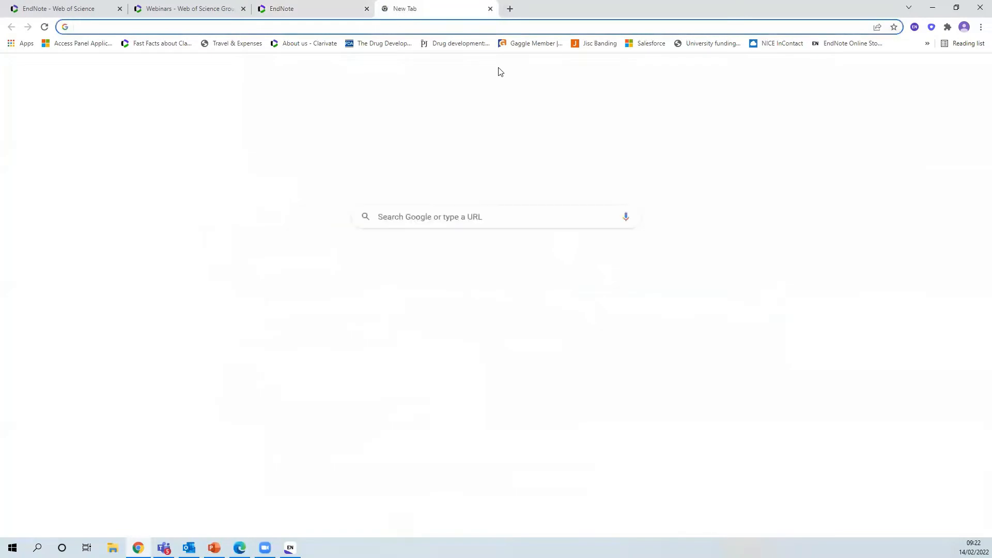
pyautogui.write('google scholar')
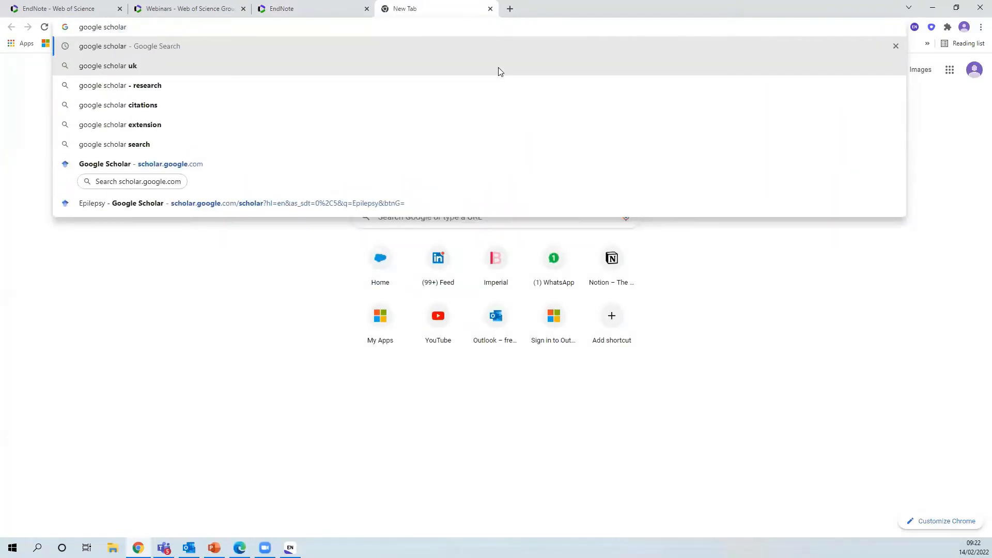
pyautogui.press('Return')
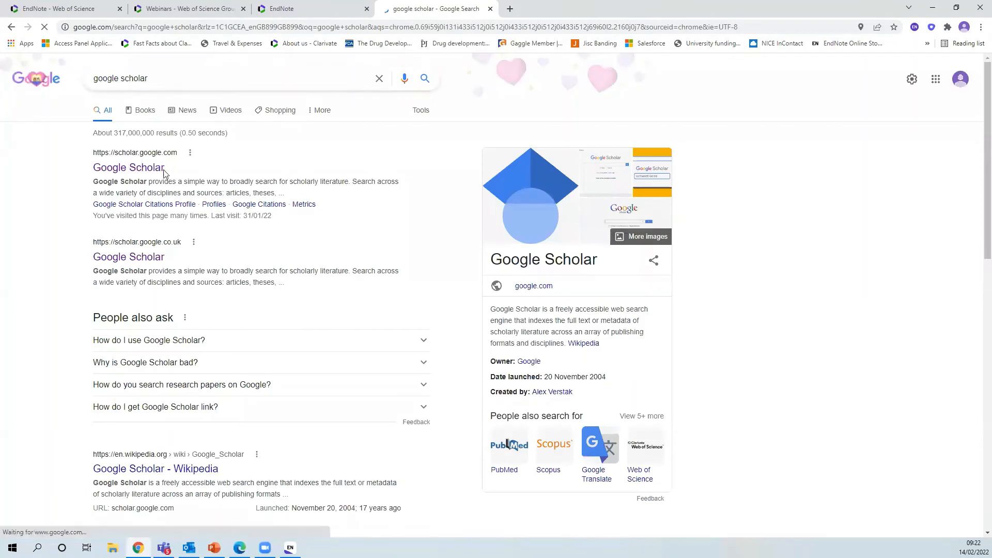
pyautogui.click(147, 167)
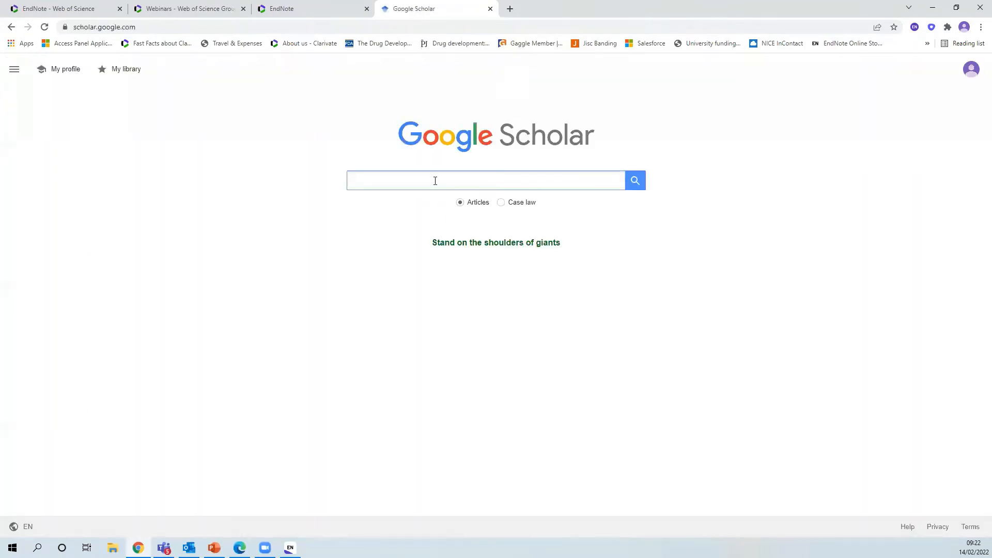
# Search Google Scholar for 'Heart disease'
pyautogui.click(435, 181)
pyautogui.write('Heart ')
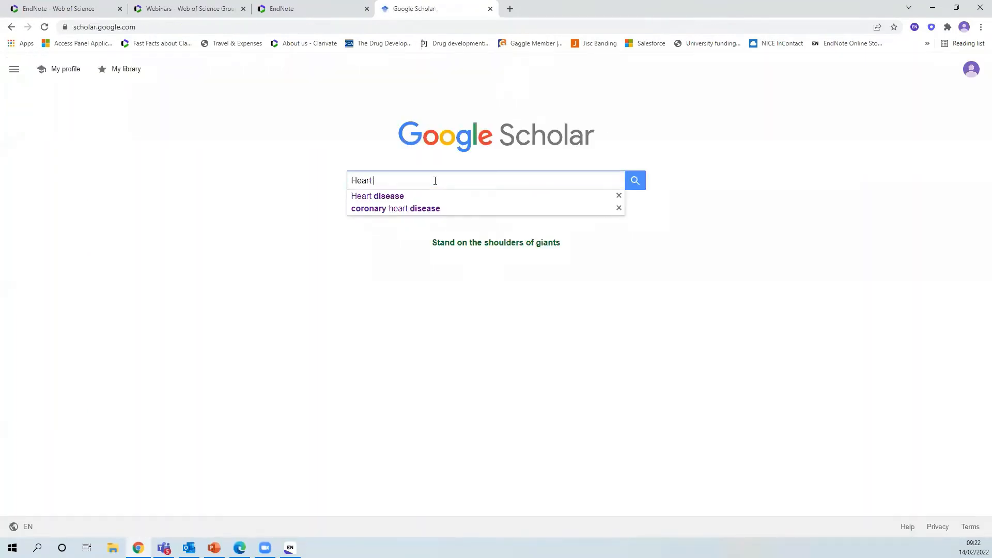
pyautogui.write('disease')
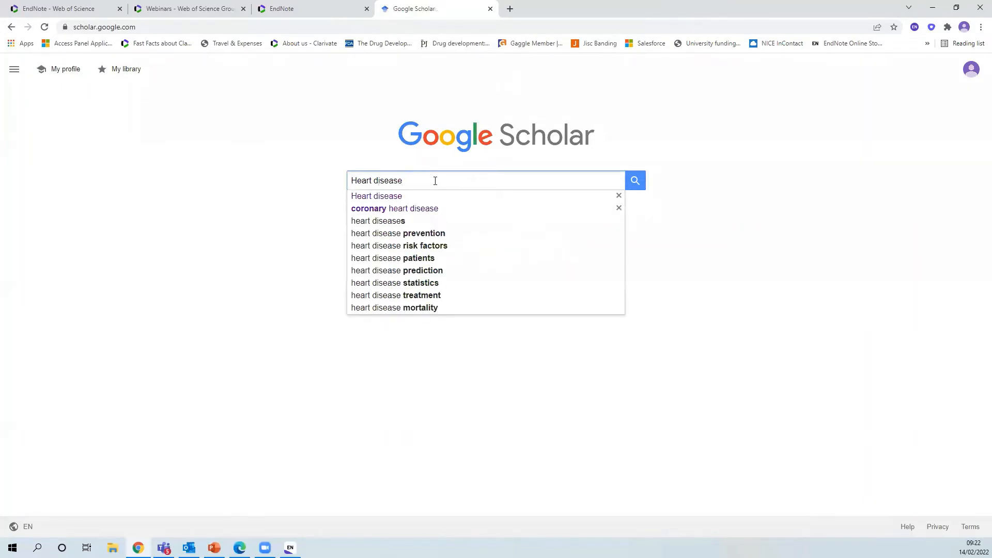
pyautogui.press('Return')
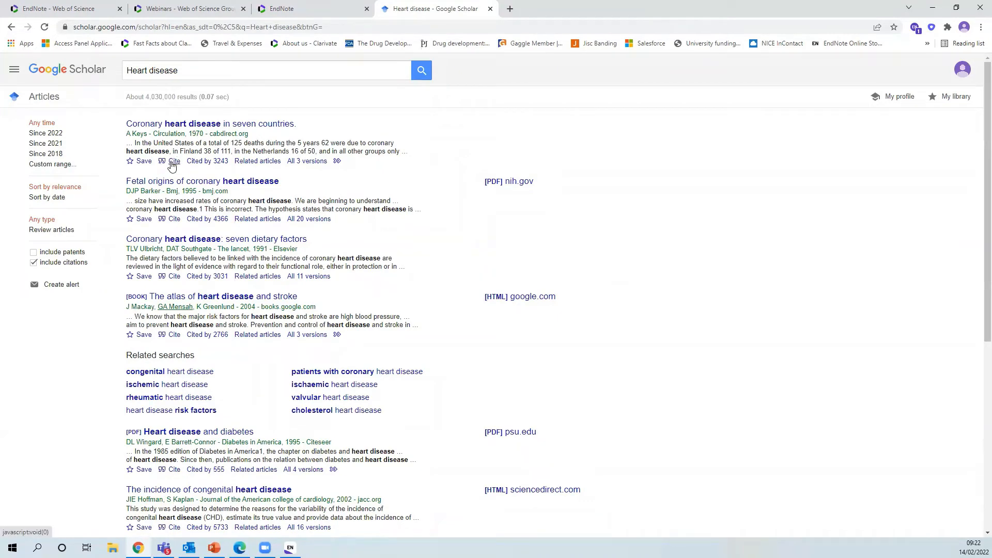
# Download the first result's EndNote citation (.enw) and open it in EndNote
pyautogui.click(172, 164)
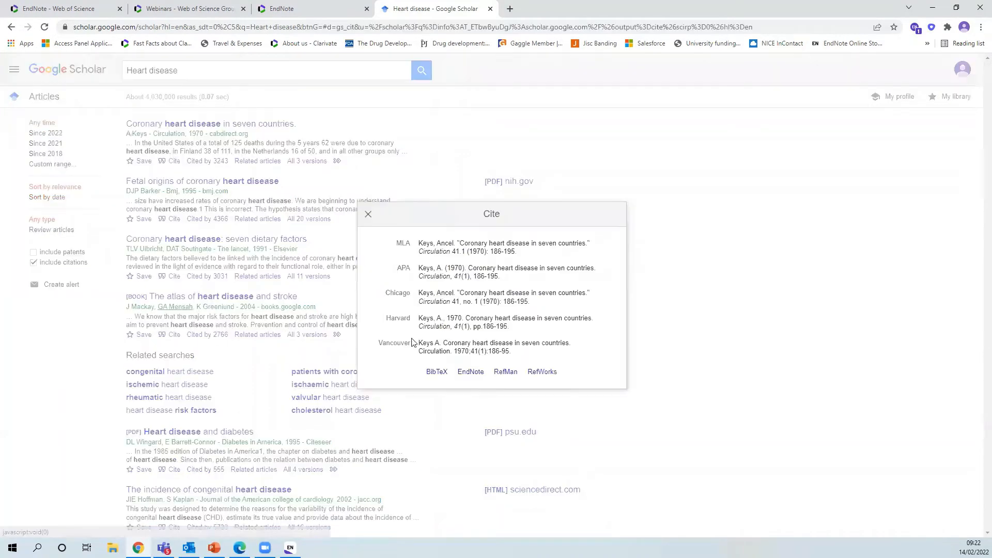
pyautogui.click(471, 377)
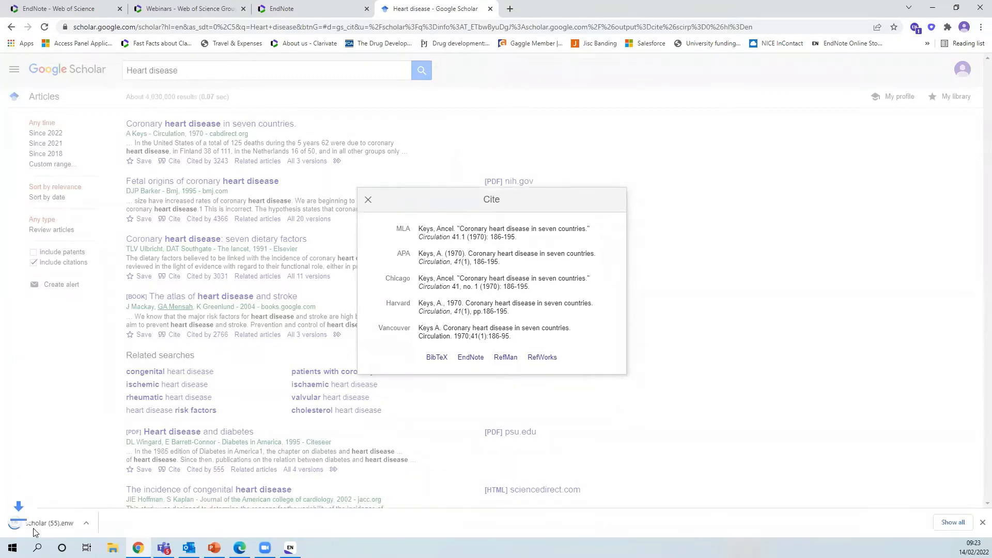
pyautogui.click(43, 524)
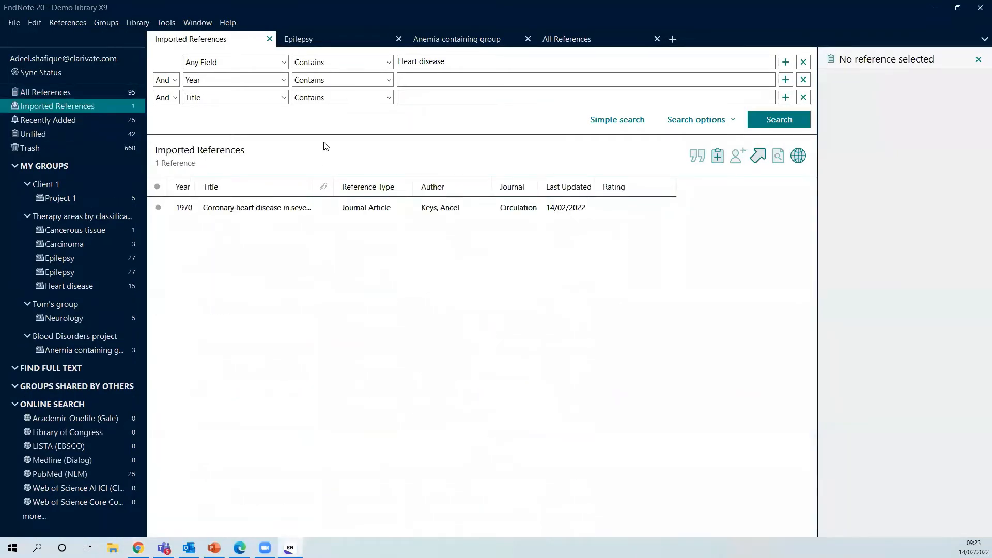
# Return to All References, now holding 95 entries, and open the Groups menu
pyautogui.click(66, 97)
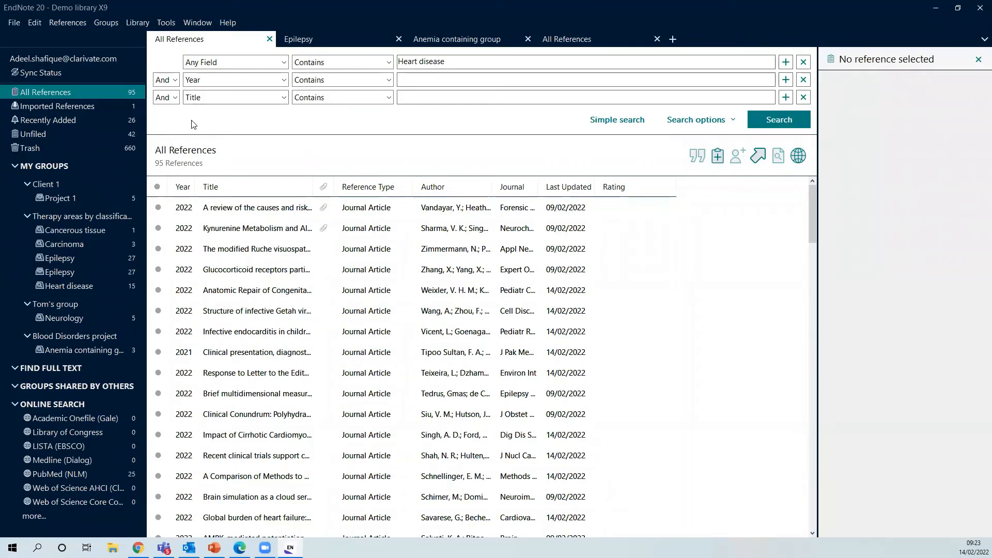
pyautogui.click(113, 23)
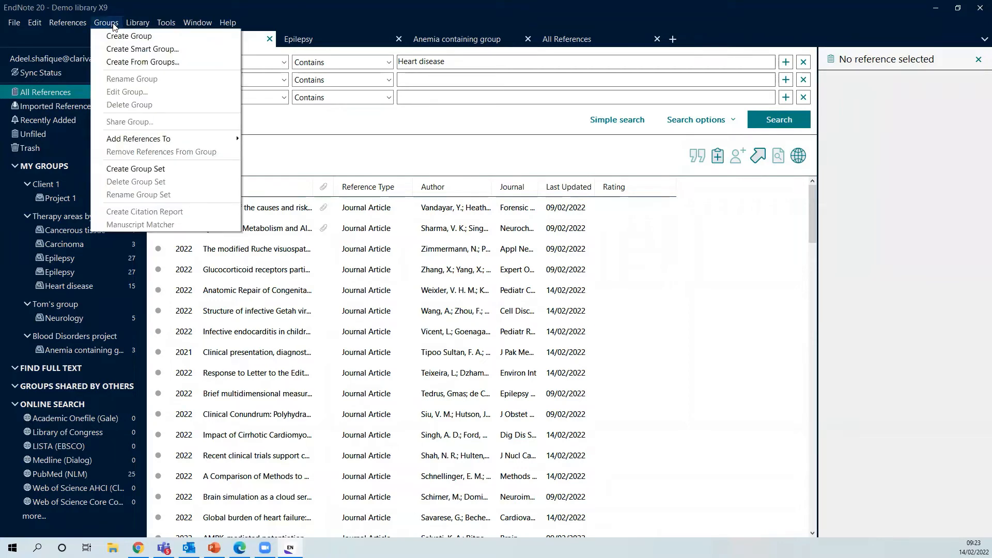
# Start a new smart group with extra criterion rows and name it Heart disease
pyautogui.click(141, 49)
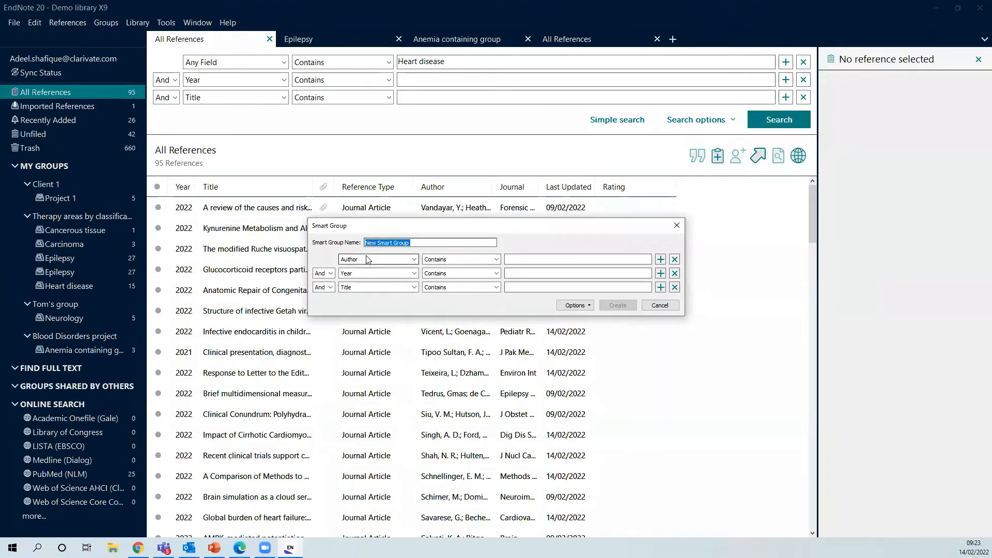
pyautogui.click(661, 287)
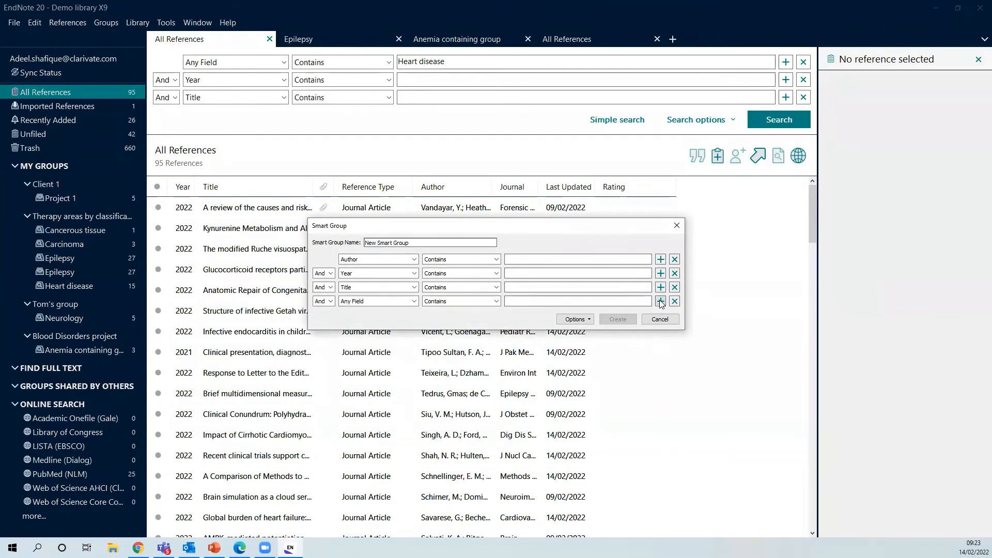
pyautogui.click(660, 301)
pyautogui.click(660, 316)
pyautogui.click(660, 329)
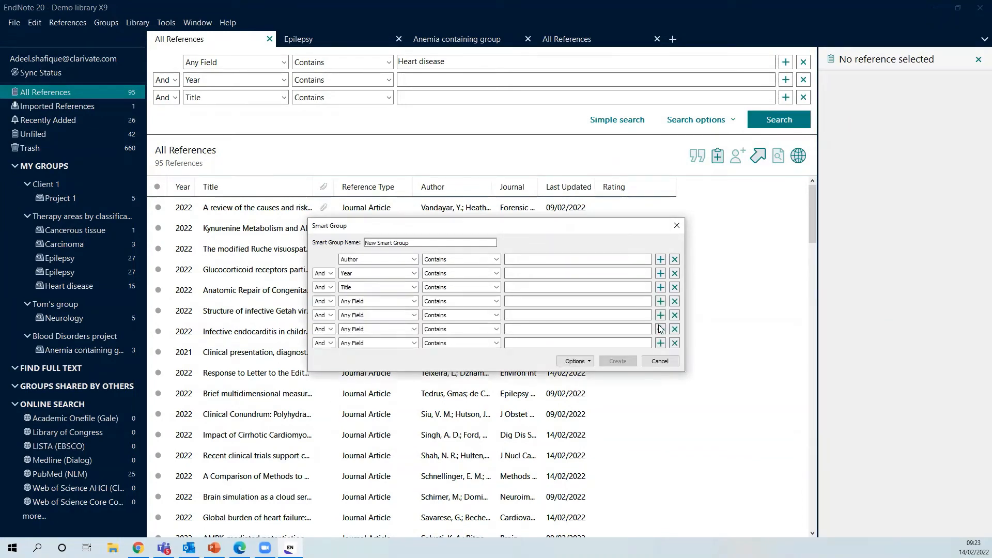
pyautogui.click(660, 329)
pyautogui.click(661, 329)
pyautogui.click(661, 329)
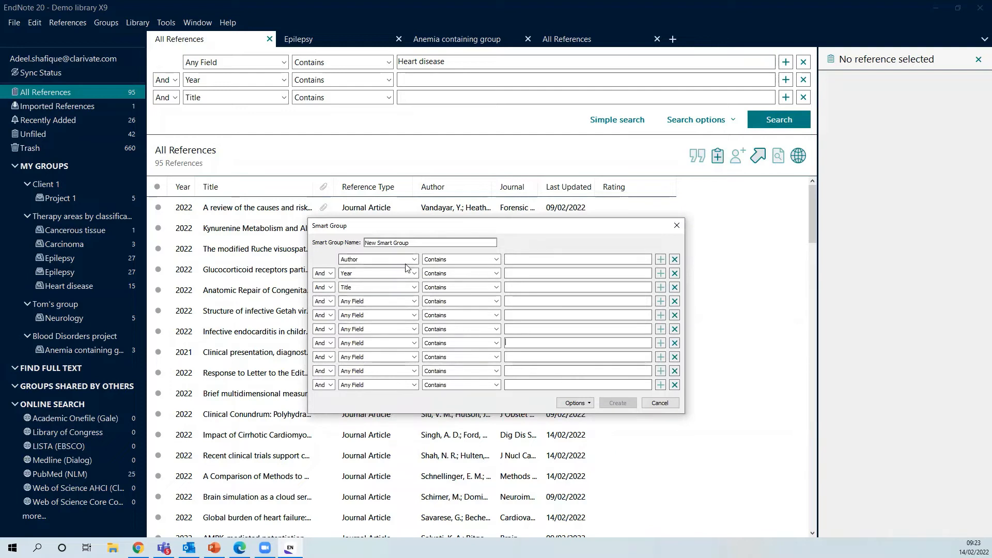
pyautogui.click(415, 242)
pyautogui.press('BackSpace')
pyautogui.press('BackSpace')
pyautogui.press('BackSpace')
pyautogui.press('BackSpace')
pyautogui.press('BackSpace')
pyautogui.press('BackSpace')
pyautogui.press('BackSpace')
pyautogui.press('BackSpace')
pyautogui.press('BackSpace')
pyautogui.press('BackSpace')
pyautogui.press('BackSpace')
pyautogui.press('BackSpace')
pyautogui.press('BackSpace')
pyautogui.press('BackSpace')
pyautogui.press('BackSpace')
pyautogui.write('Heart disease')
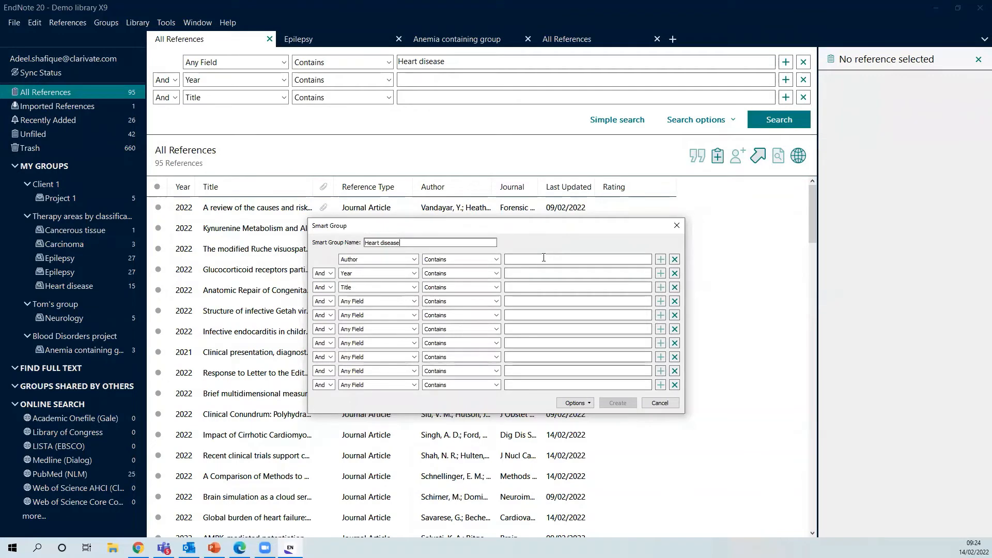
# Set the criterion to Any Field contains Heart disease, create the group, and widen the Title column
pyautogui.click(415, 260)
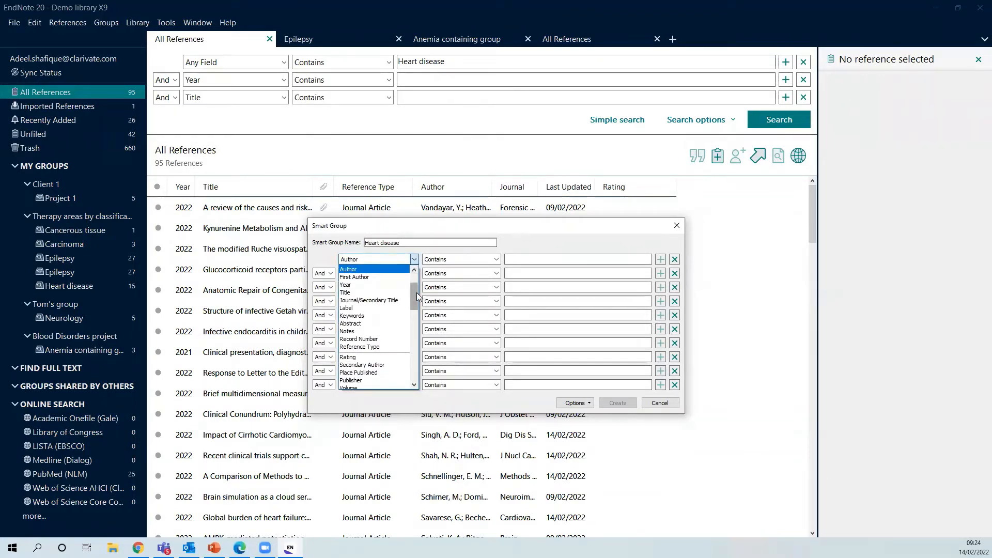
pyautogui.scroll(2, 417, 274)
pyautogui.click(385, 270)
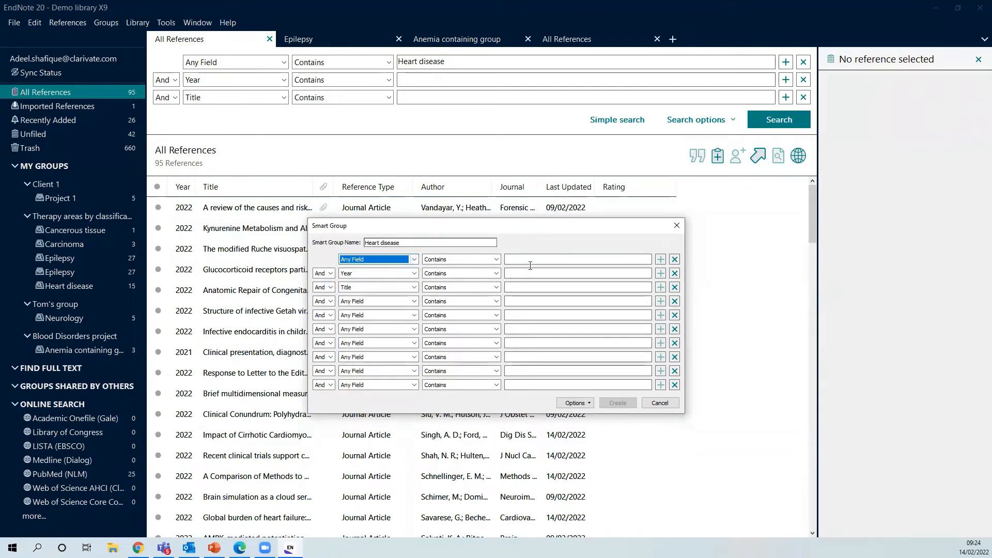
pyautogui.click(522, 257)
pyautogui.write('H')
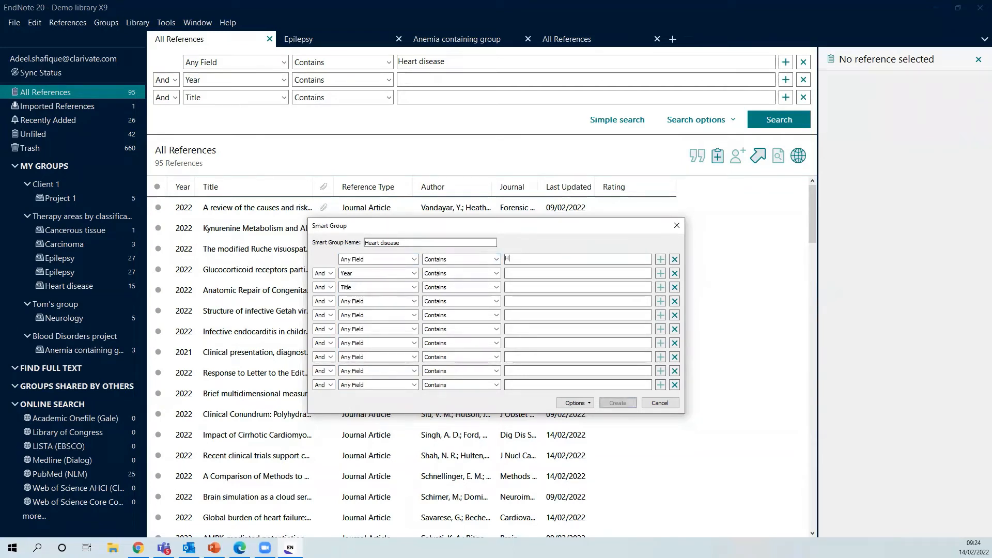
pyautogui.write('eart disease')
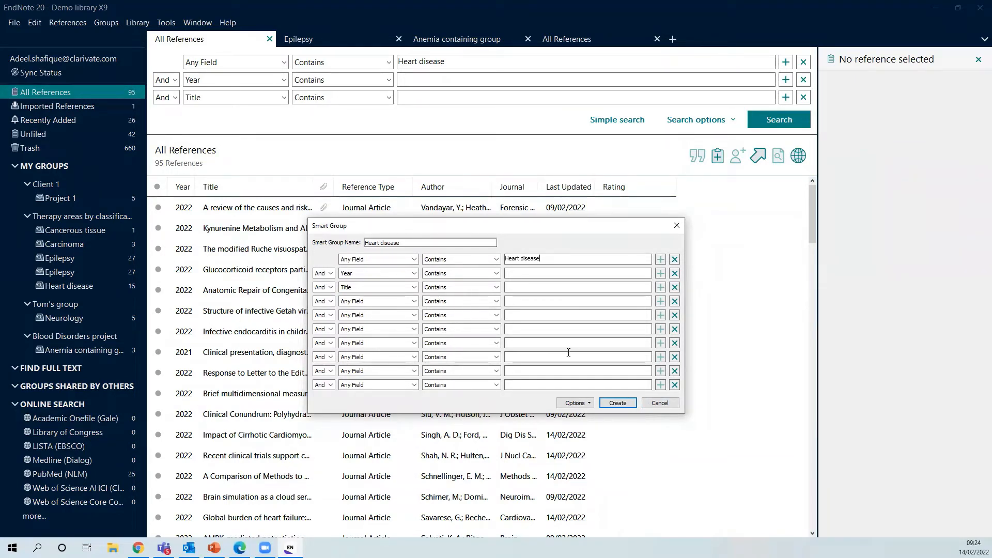
pyautogui.click(618, 403)
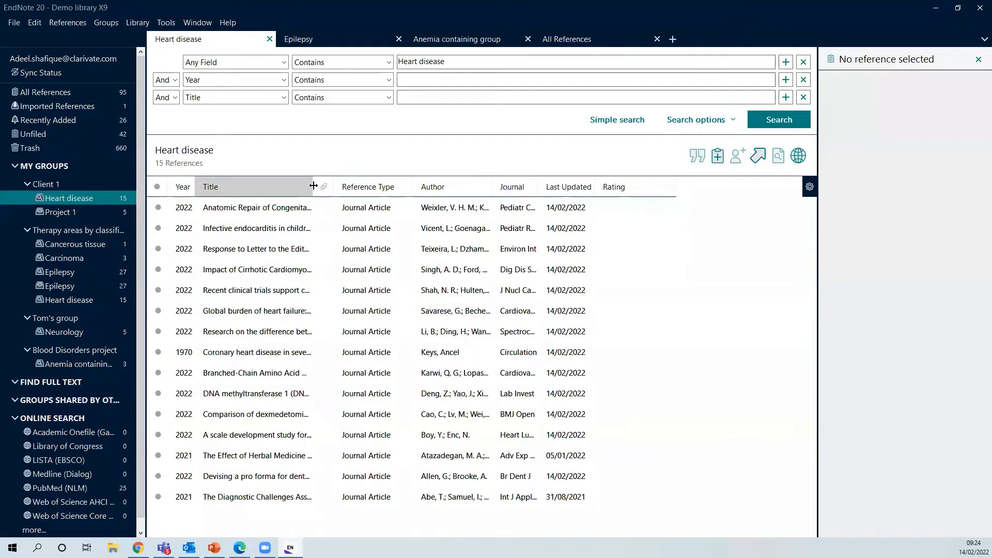
pyautogui.moveTo(314, 187); pyautogui.dragTo(401, 187)
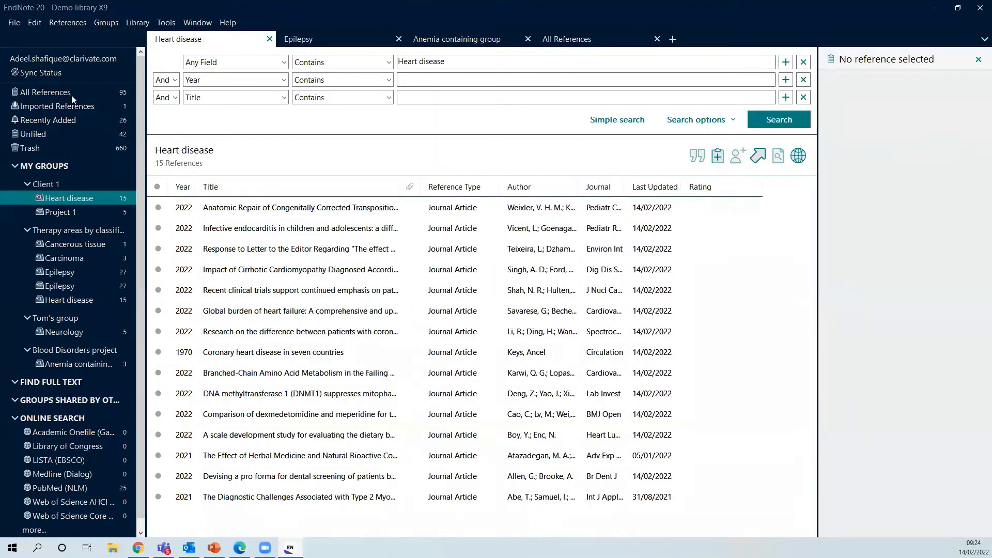
# Add a Year contains 2022 condition to the Heart disease smart group and save it
pyautogui.rightClick(93, 198)
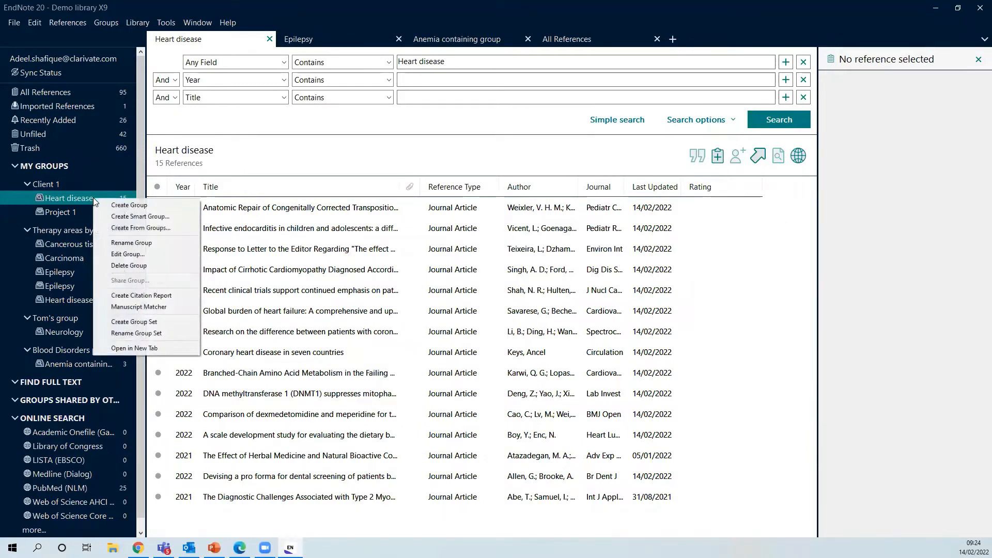
pyautogui.click(131, 256)
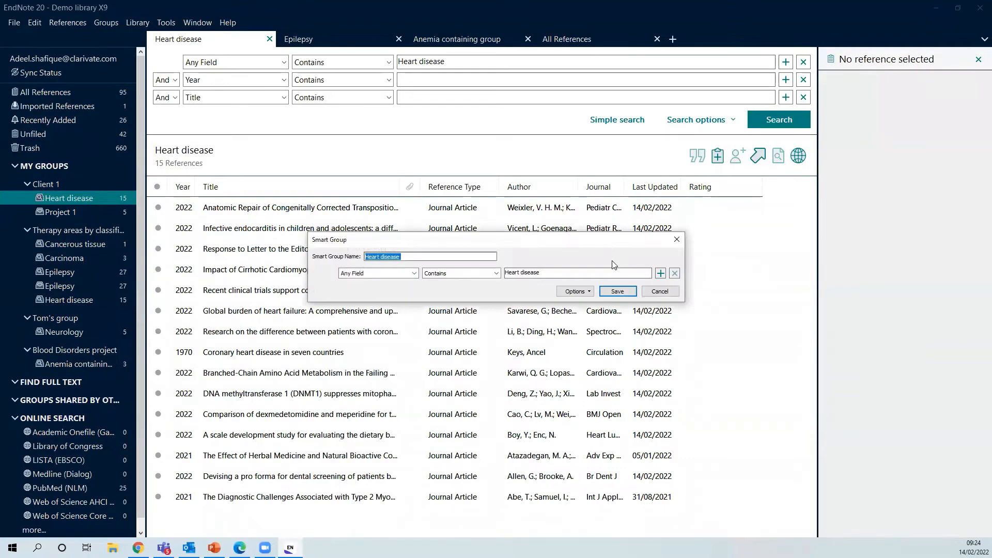
pyautogui.click(661, 273)
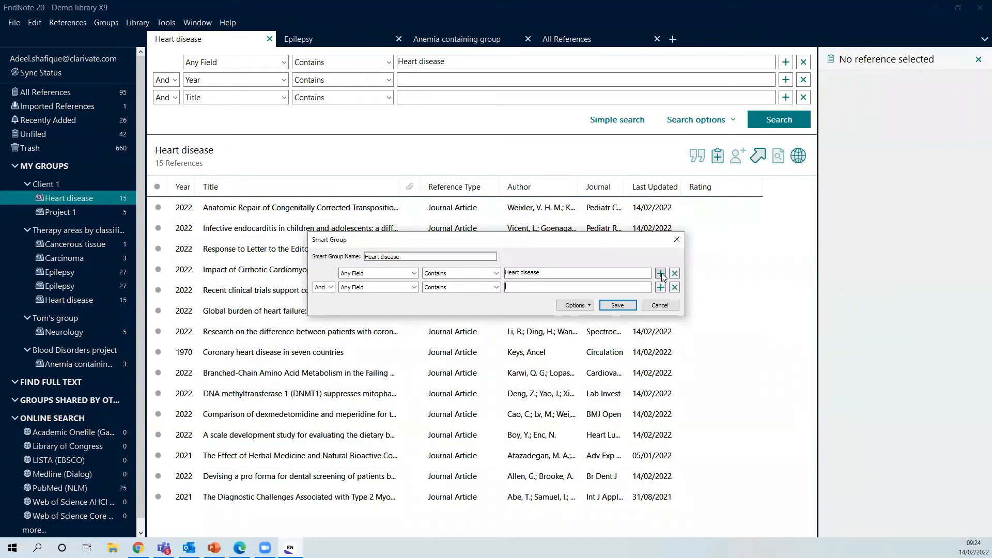
pyautogui.click(414, 287)
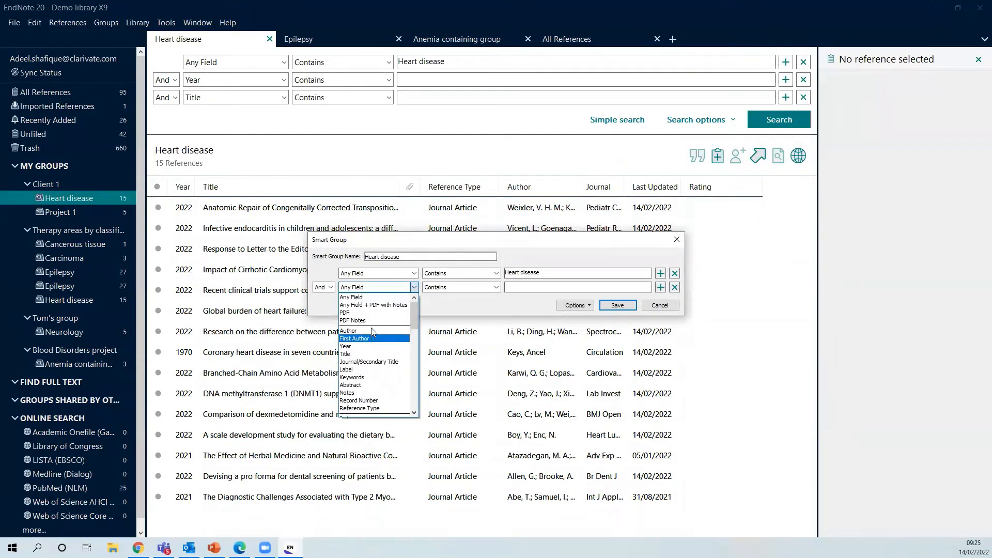
pyautogui.click(365, 346)
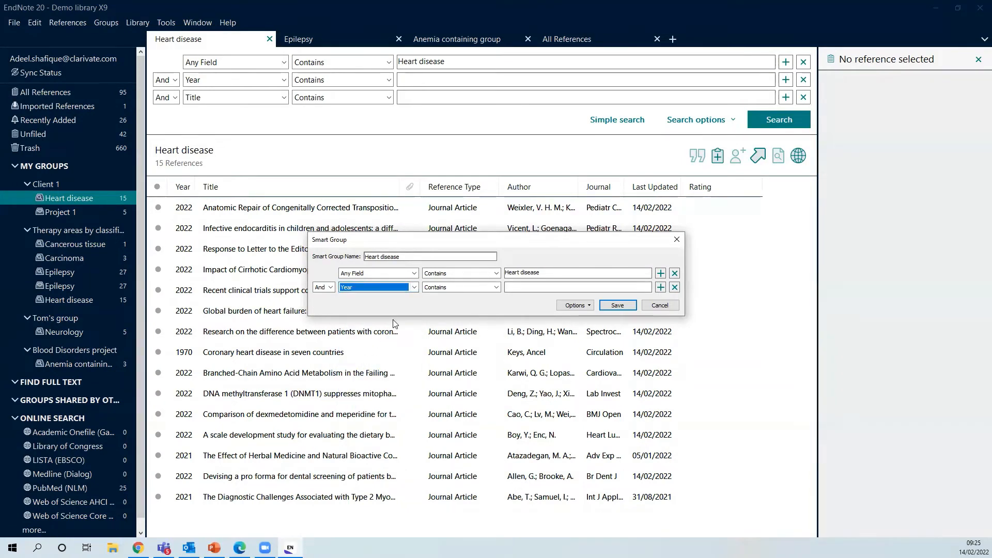
pyautogui.click(545, 285)
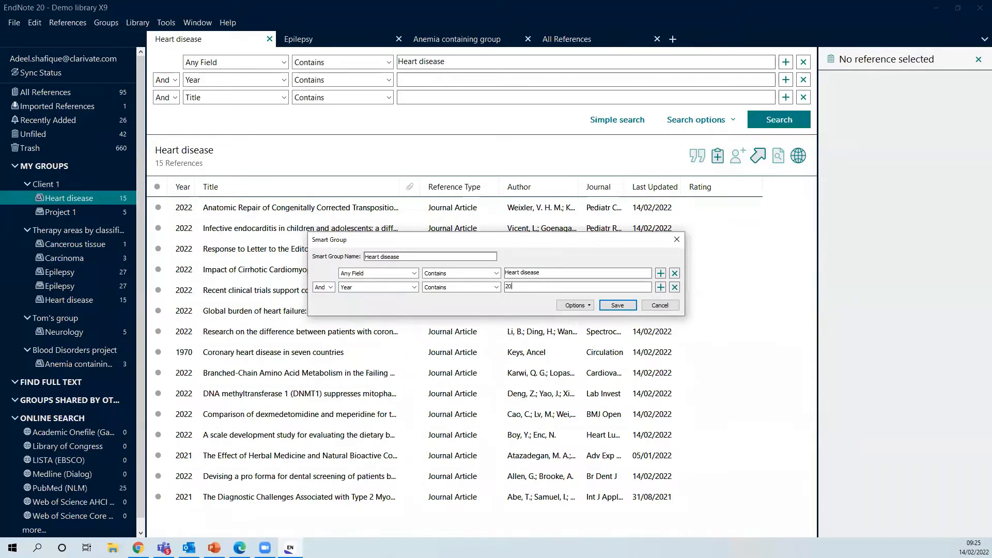
pyautogui.click(618, 305)
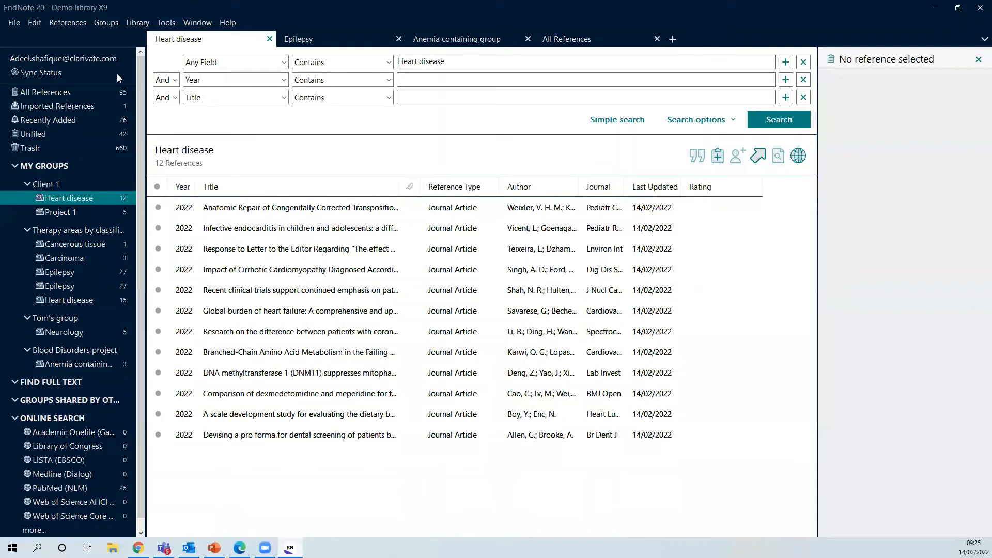
# Run Find Full Text on the nine references from Anatomic Repair through Recent clinical trials
pyautogui.click(106, 92)
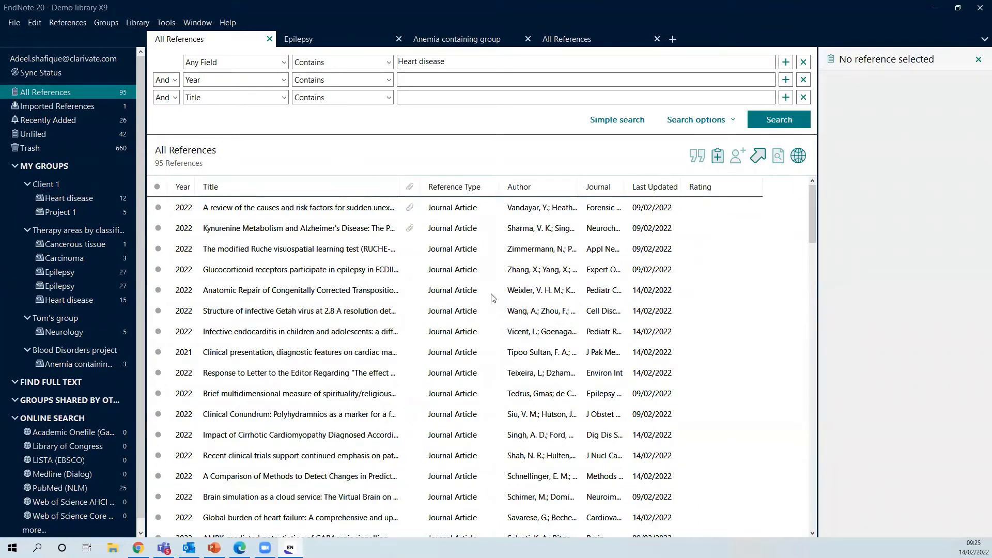
pyautogui.scroll(-1, 474, 305)
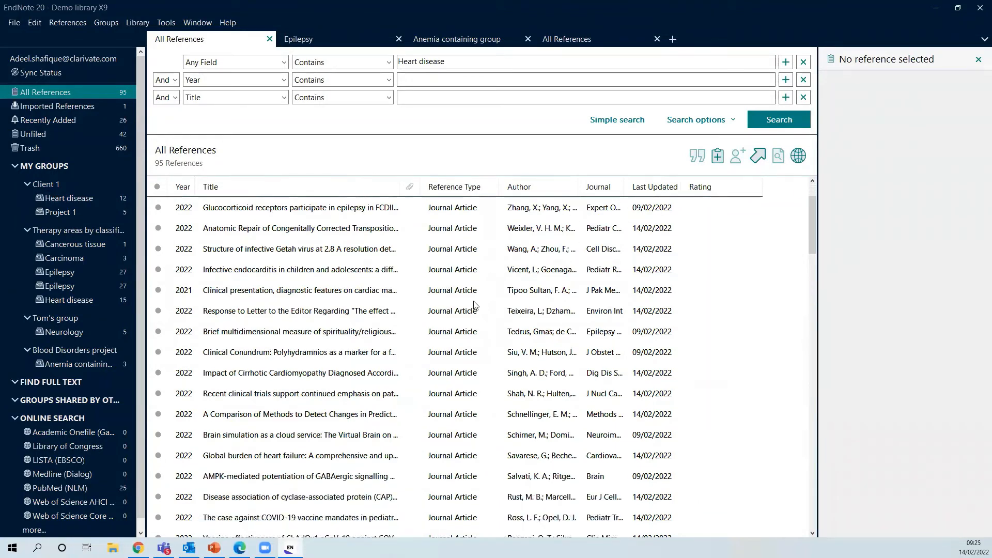
pyautogui.click(274, 233)
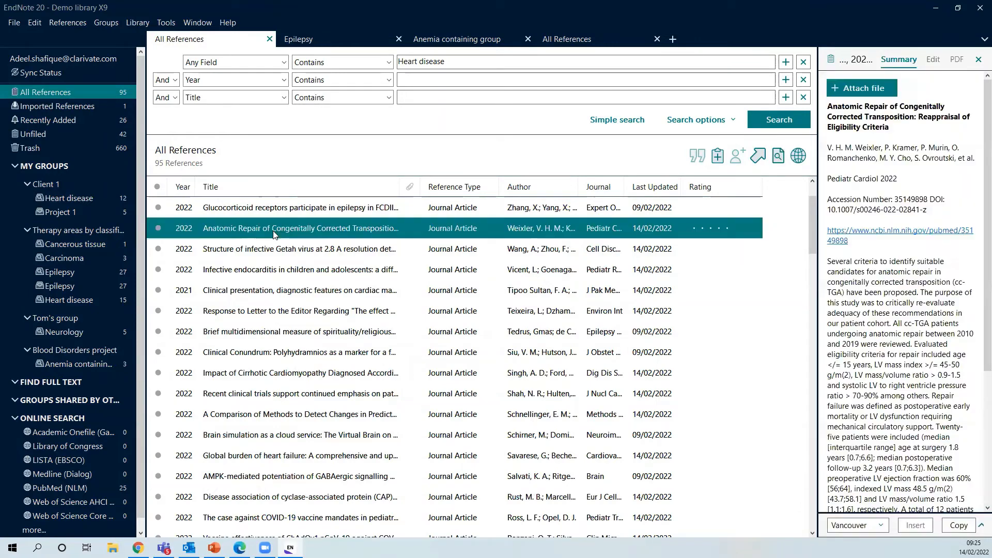
pyautogui.keyDown('shift'); pyautogui.click(330, 398); pyautogui.keyUp('shift')
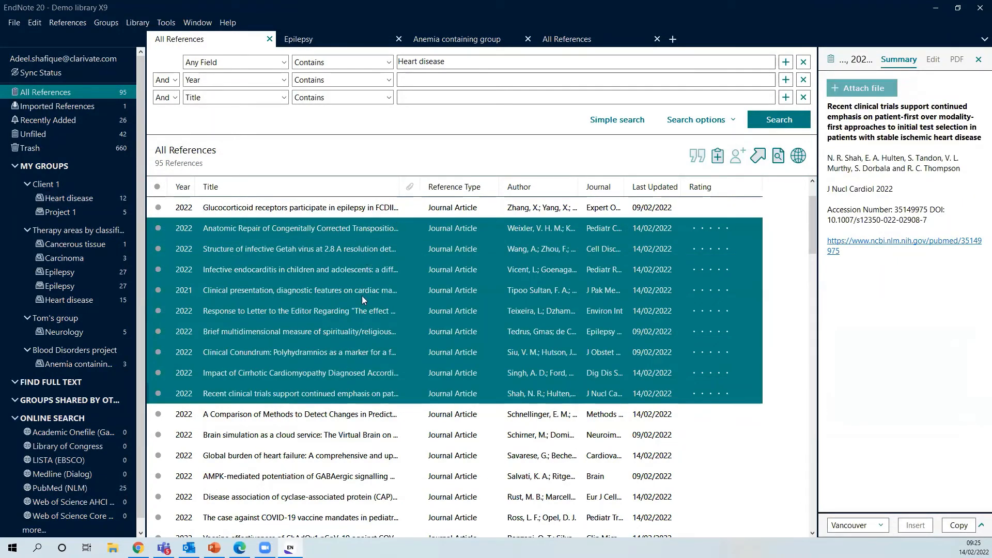
pyautogui.click(75, 25)
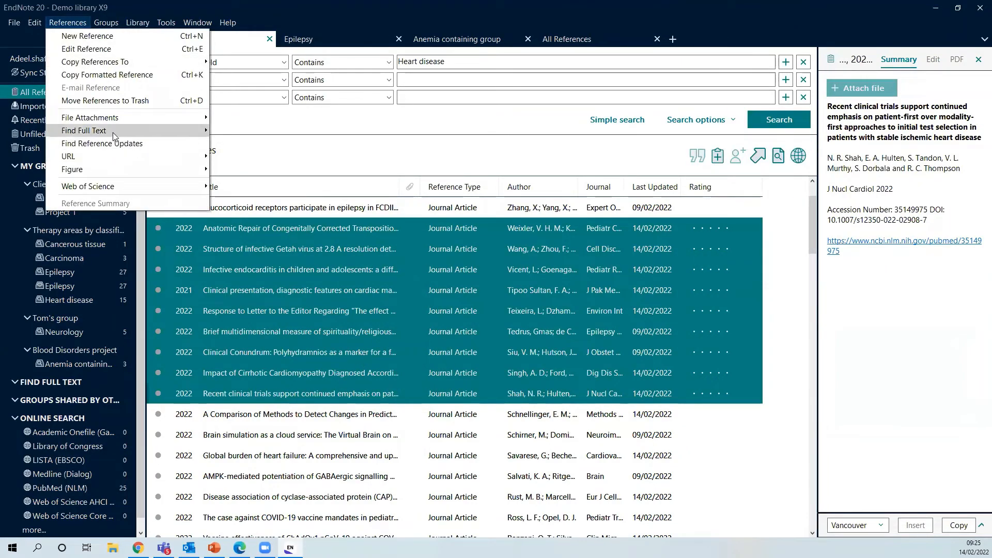
pyautogui.moveTo(113, 133)
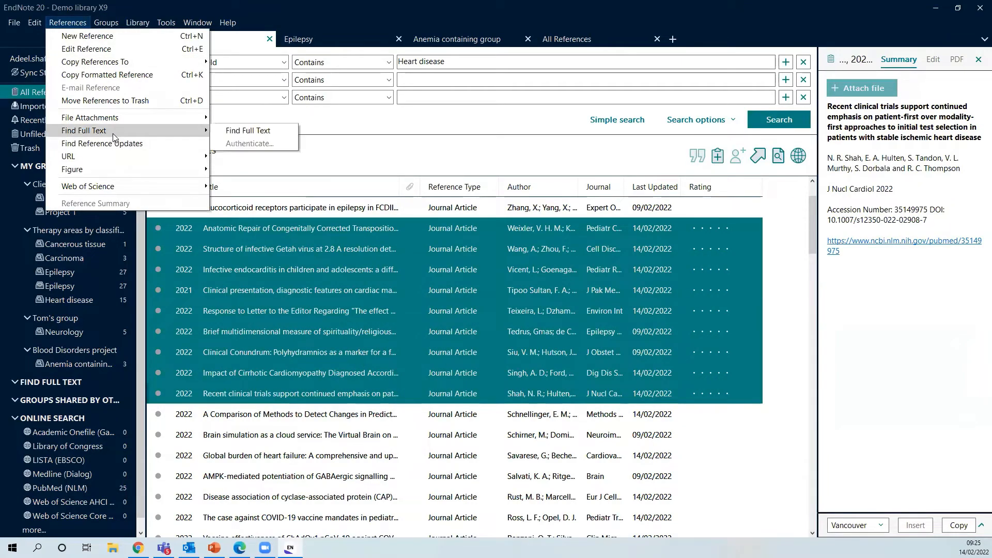
pyautogui.click(231, 133)
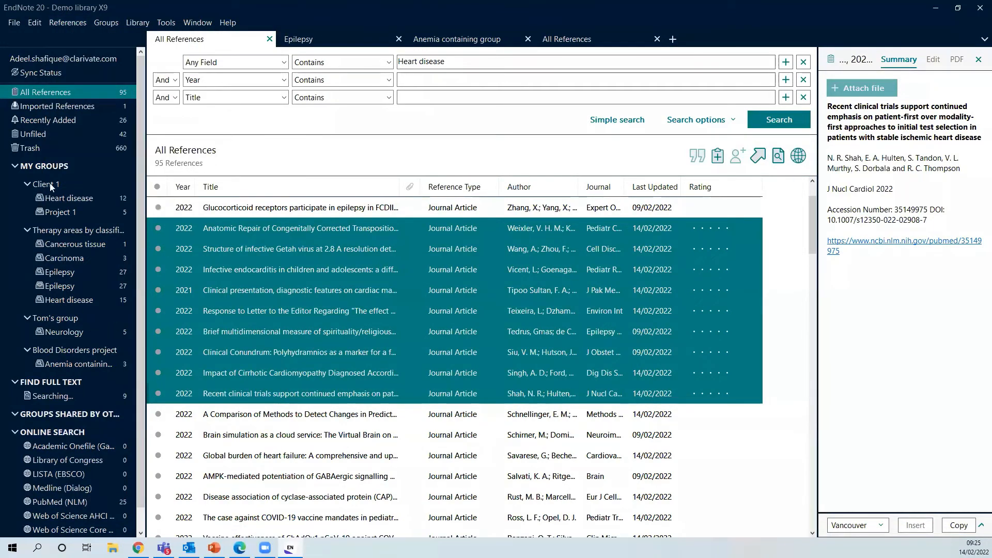
# Collapse My Groups and view the Found PDF references, starting with Impact of Cirrhotic Cardiomyopathy
pyautogui.click(24, 166)
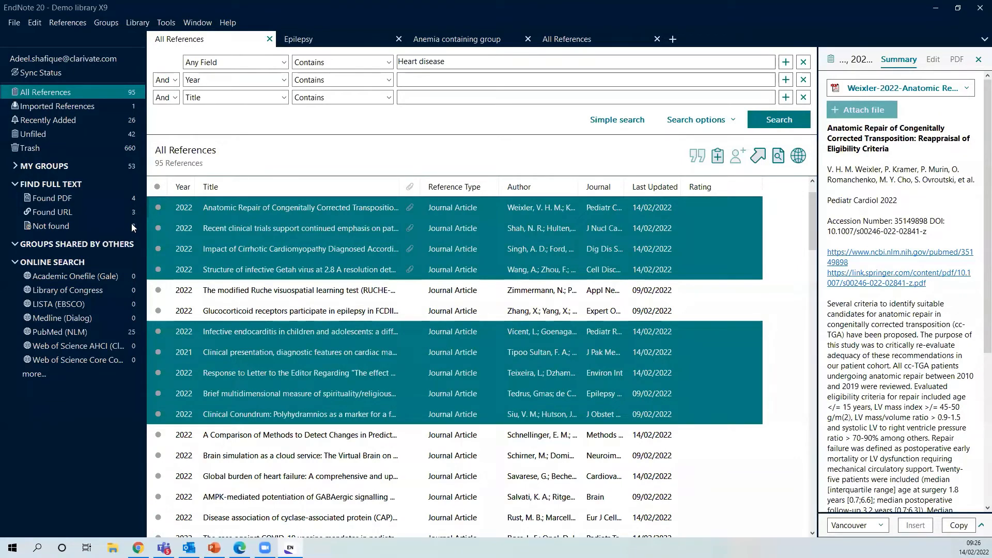
pyautogui.click(85, 196)
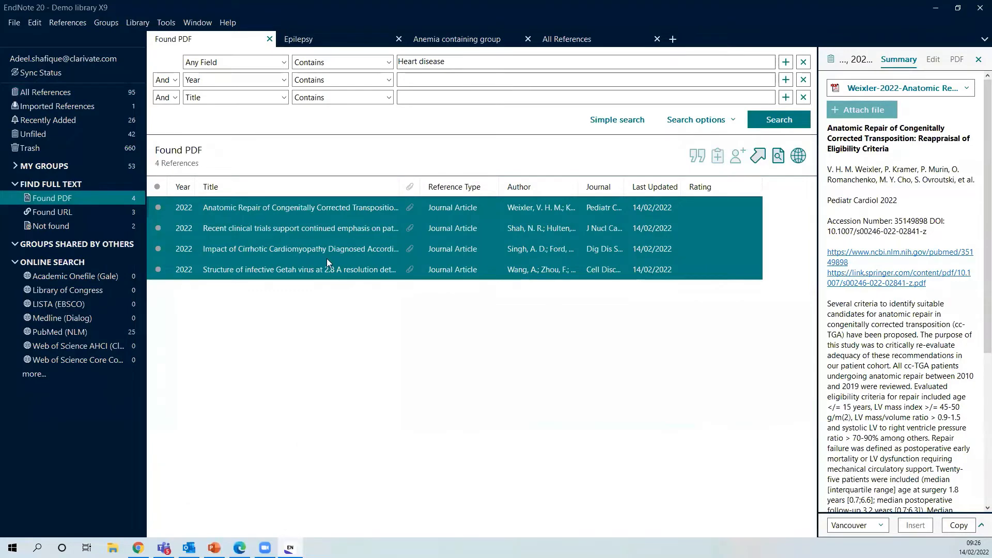
pyautogui.click(364, 249)
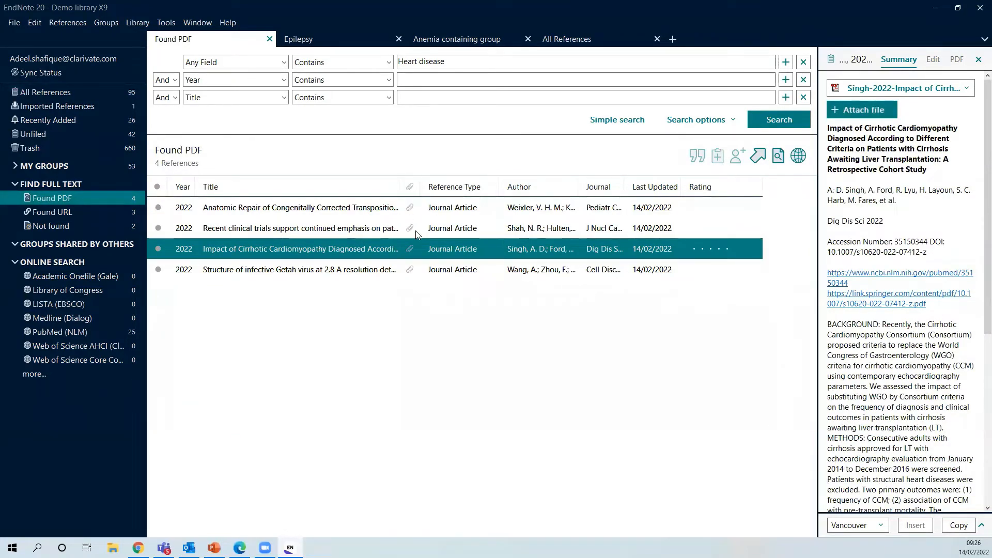
# Select the Anatomic Repair reference and bring up its PDF attachment options
pyautogui.click(361, 202)
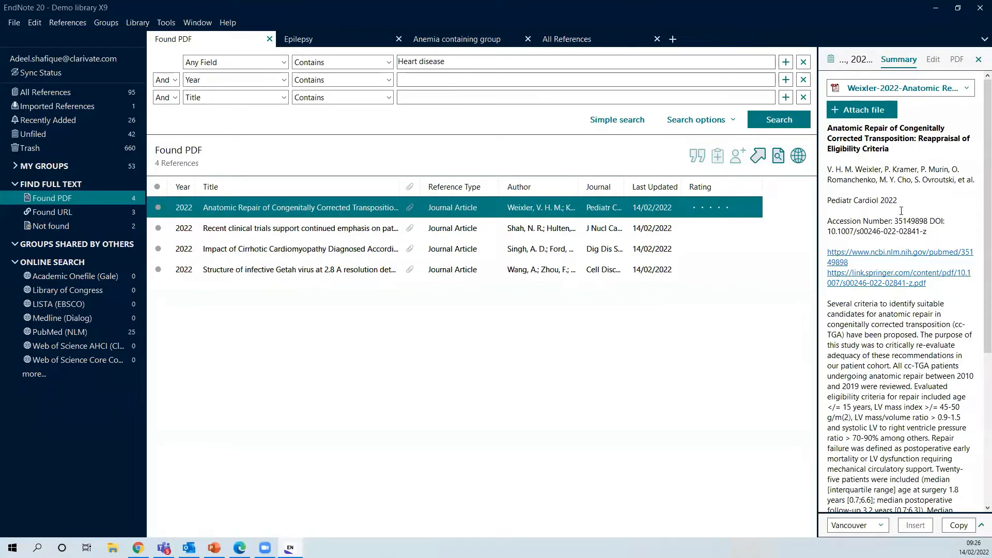
pyautogui.scroll(-1, 882, 288)
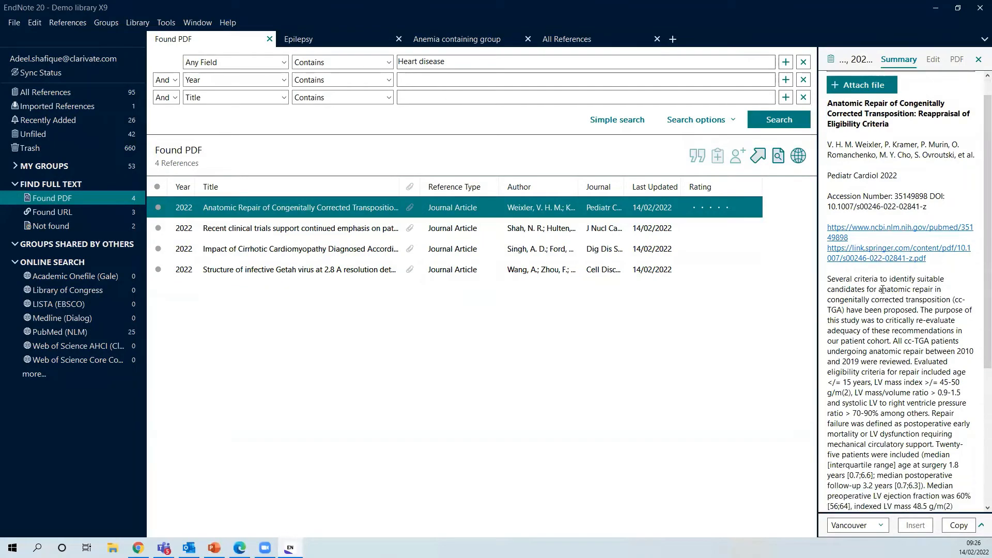
pyautogui.scroll(-4, 883, 289)
pyautogui.scroll(5, 898, 335)
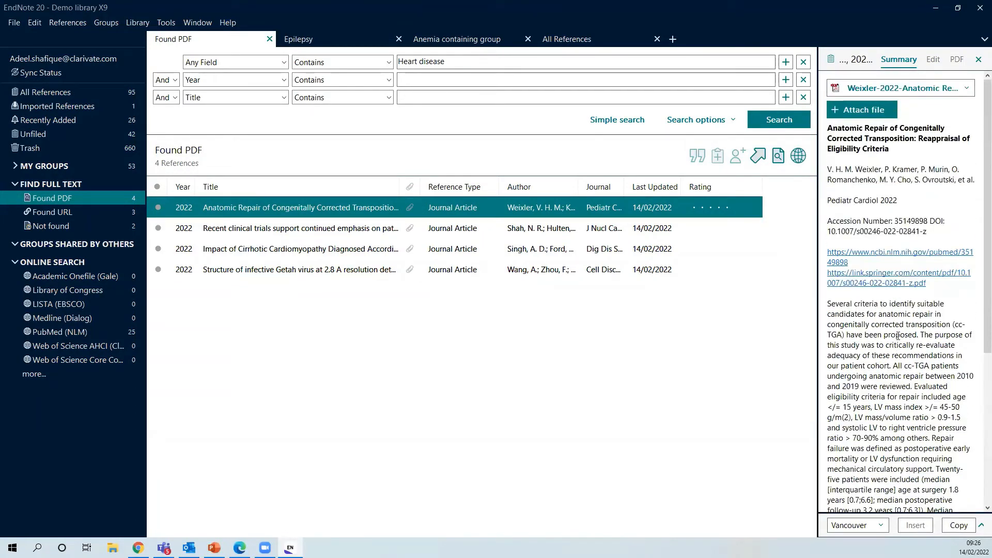
pyautogui.click(966, 89)
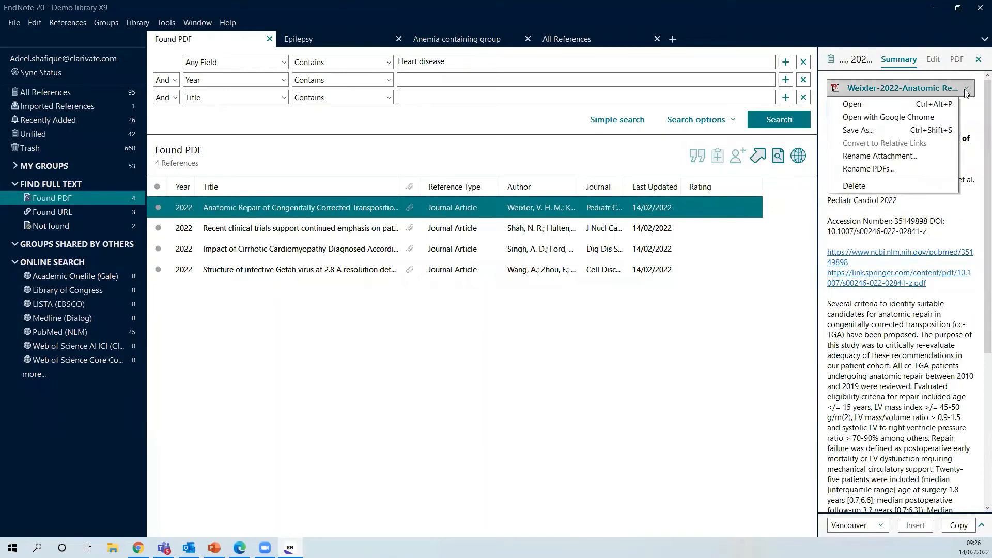
# Open the Weixler 2022 PDF, highlight the article title, and mark up the Abstract heading
pyautogui.click(900, 106)
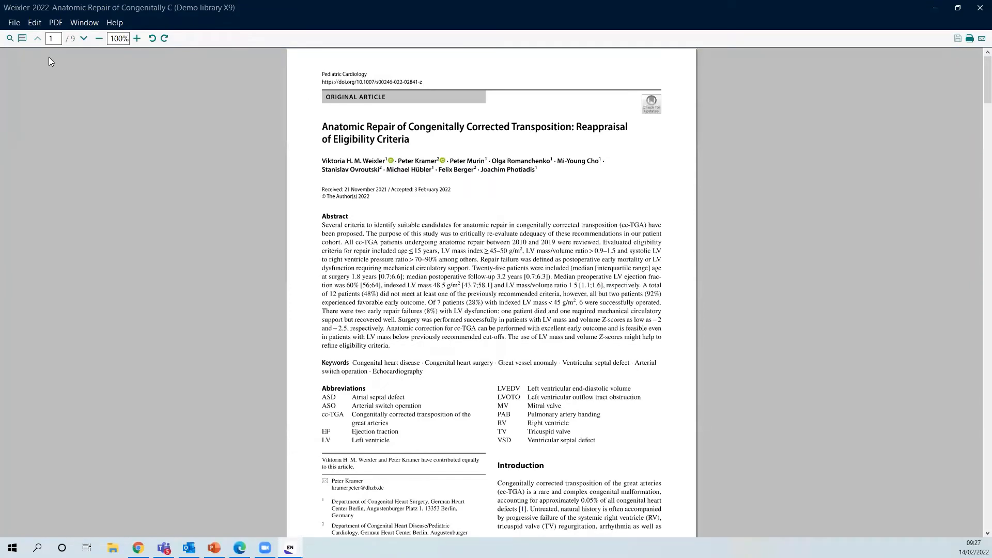
pyautogui.click(22, 39)
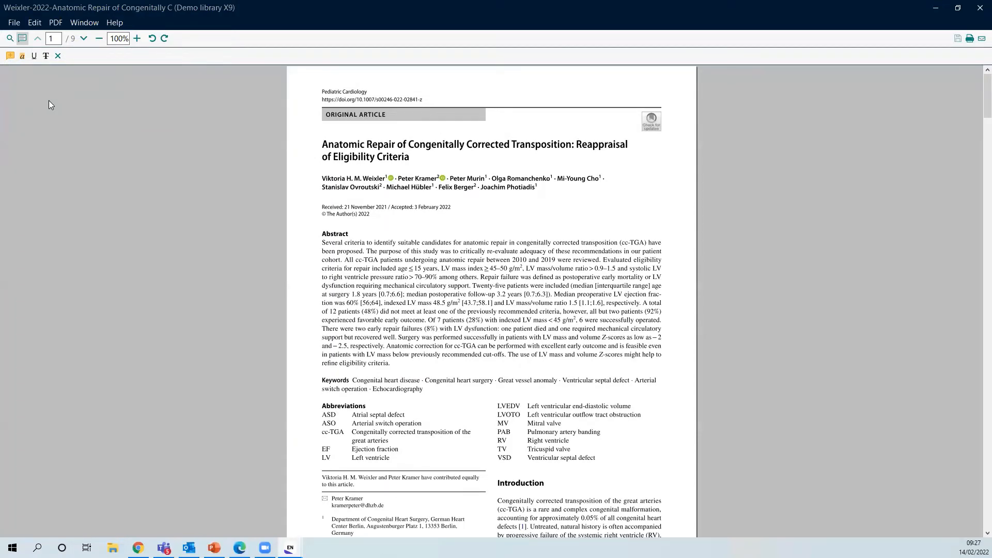
pyautogui.click(22, 54)
pyautogui.moveTo(319, 146); pyautogui.dragTo(440, 154)
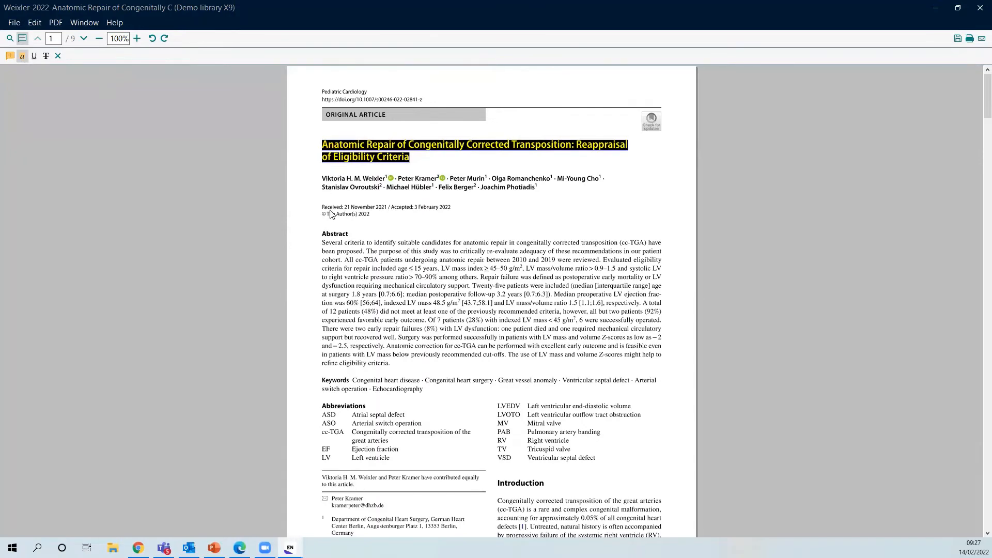
pyautogui.moveTo(322, 234); pyautogui.dragTo(347, 240)
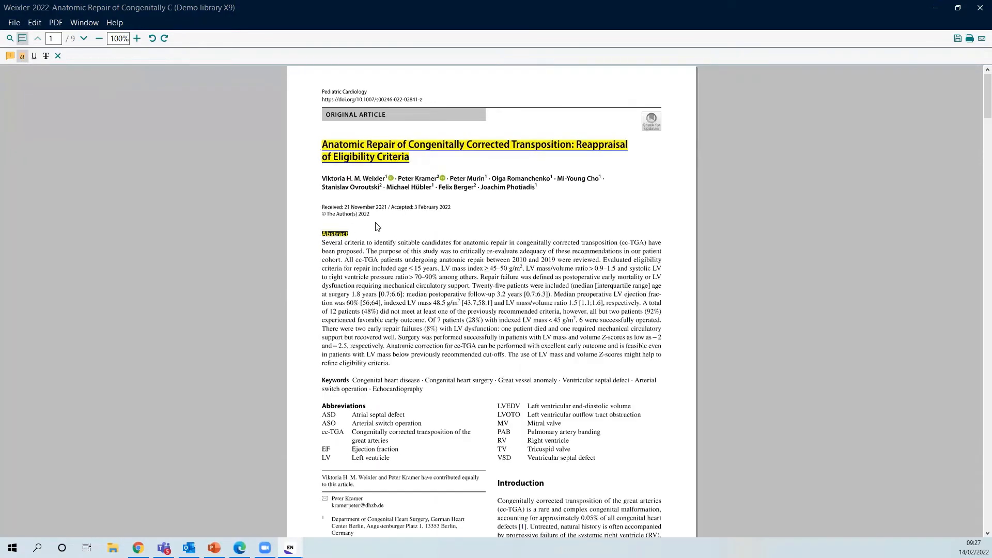
pyautogui.click(45, 58)
# Add an EndNote sync sticky note at the Abstract heading, then close the PDF without saving
pyautogui.click(10, 57)
pyautogui.click(356, 226)
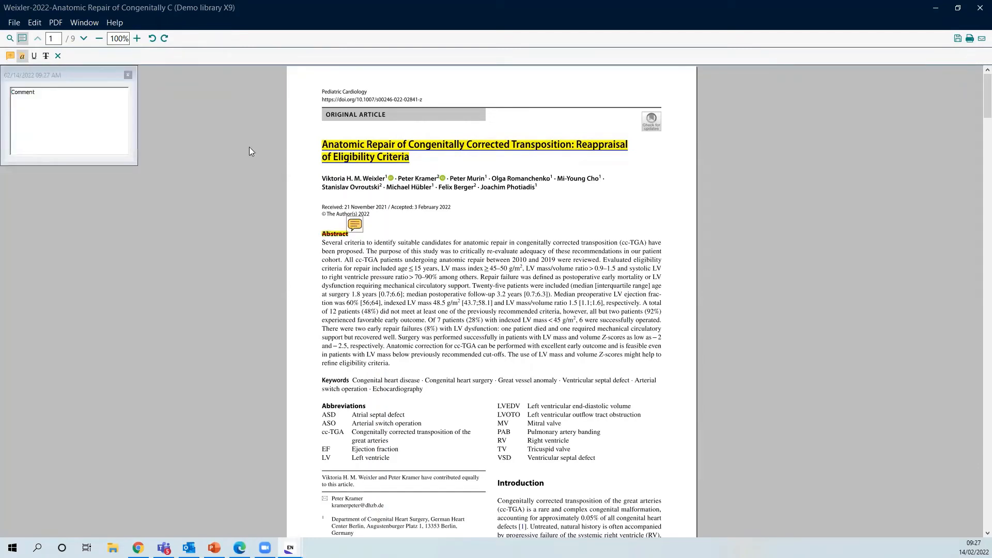
pyautogui.moveTo(67, 98); pyautogui.dragTo(6, 97)
pyautogui.write('EndNote 2')
pyautogui.write('UQU')
pyautogui.write('- E')
pyautogui.press('BackSpace')
pyautogui.write('Sync')
pyautogui.click(130, 76)
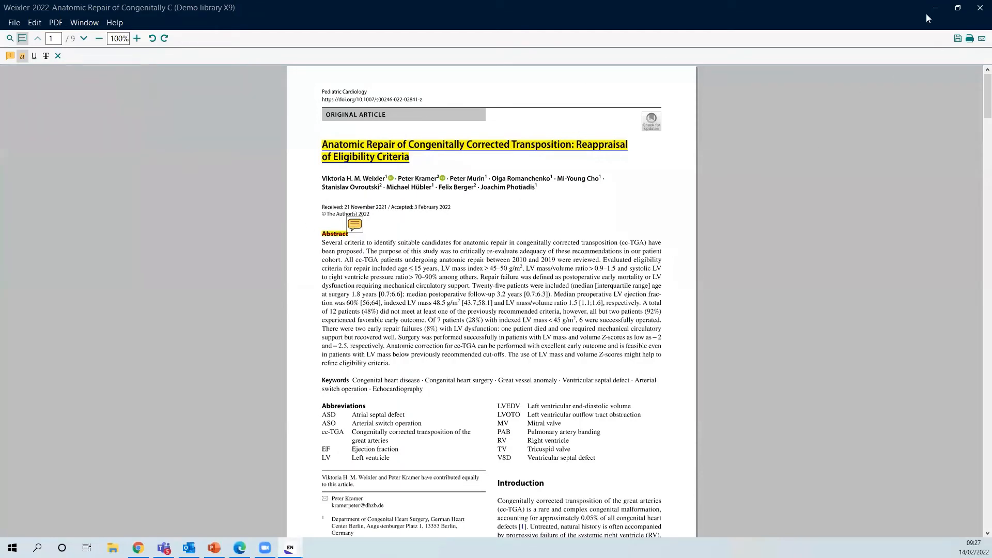
pyautogui.click(981, 7)
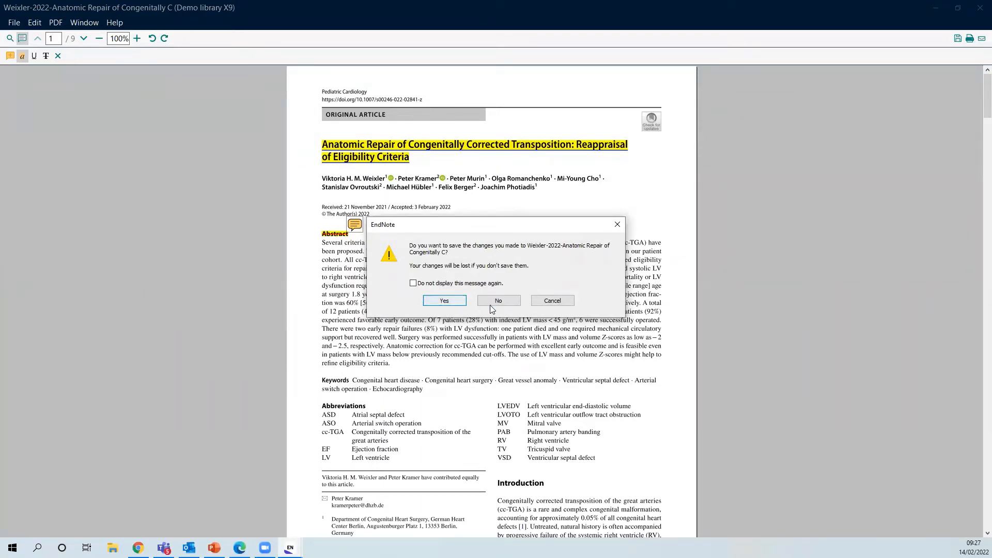
pyautogui.click(504, 305)
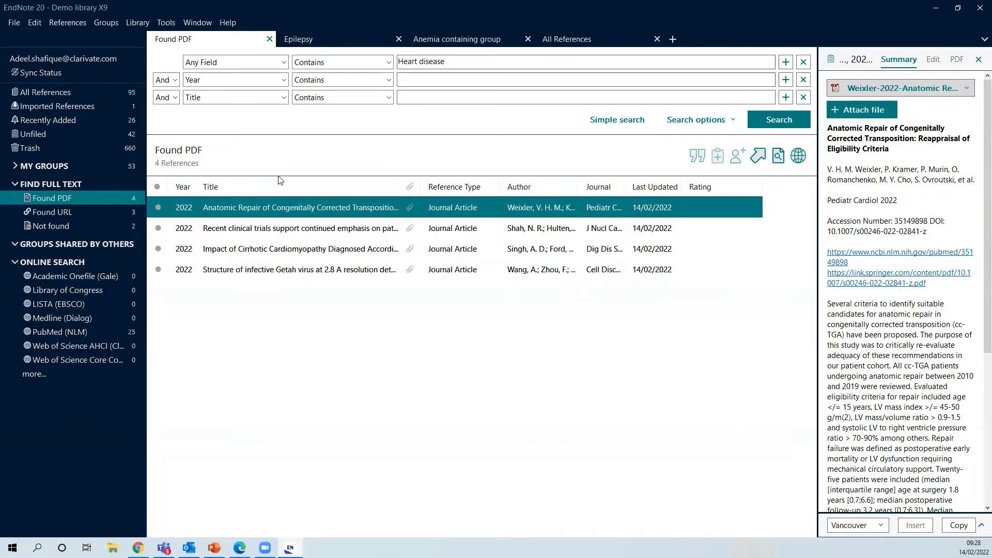
# Select the modified Ruche visuospatial learning test reference, sync the library, and expand My Groups
pyautogui.click(122, 94)
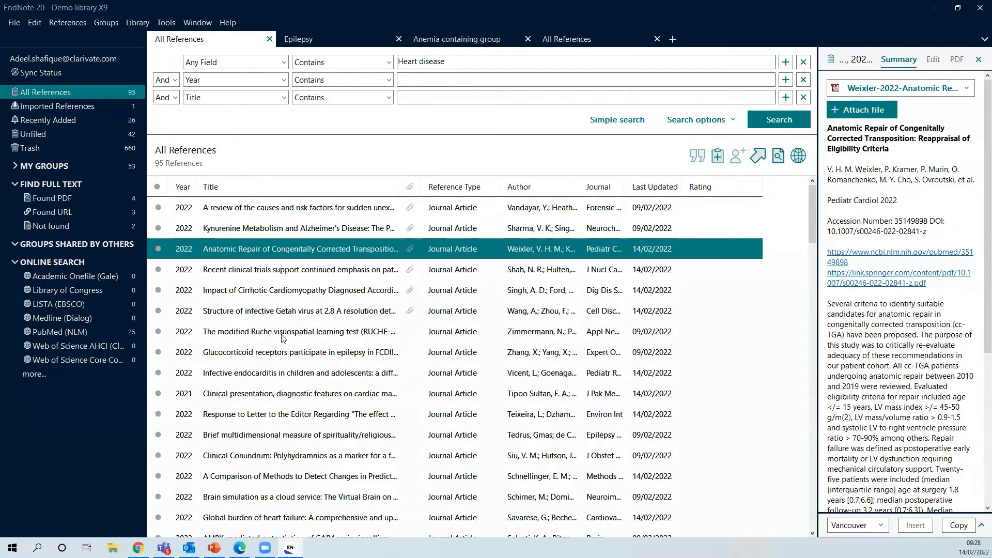
pyautogui.click(341, 332)
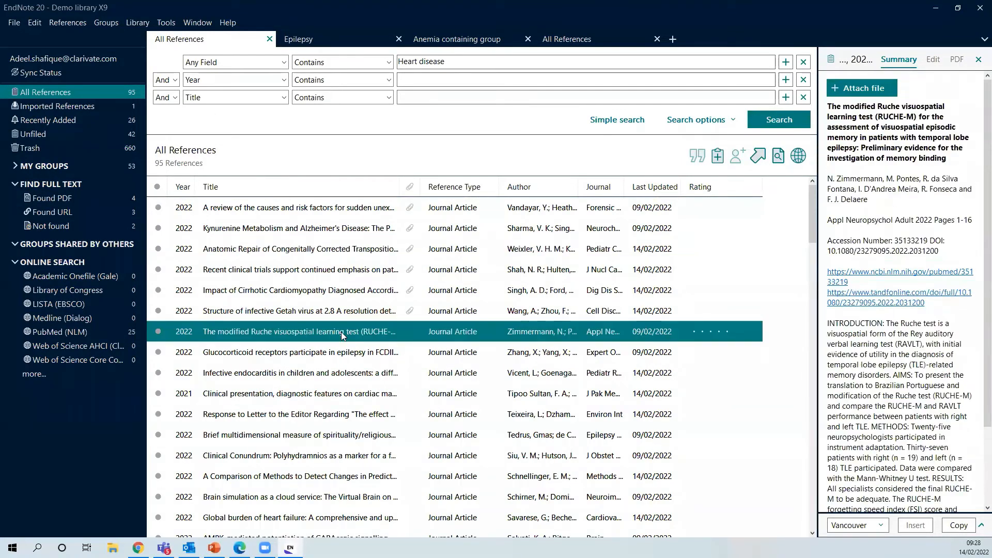
pyautogui.click(136, 23)
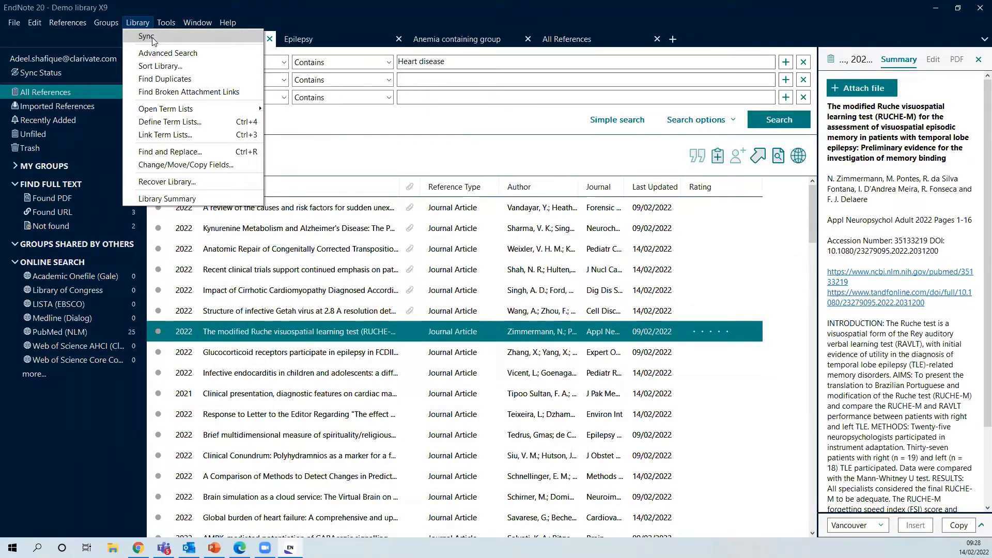
pyautogui.click(267, 109)
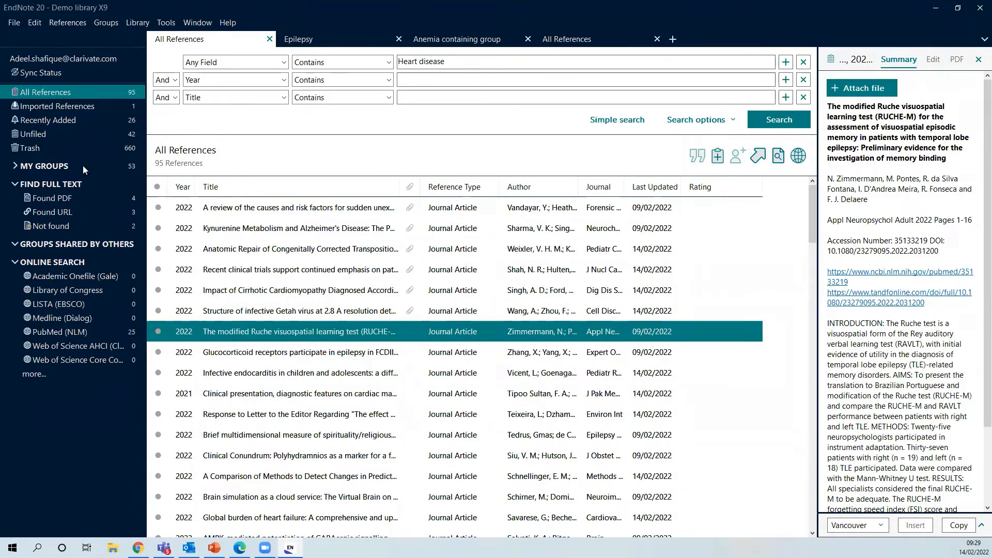
pyautogui.click(15, 166)
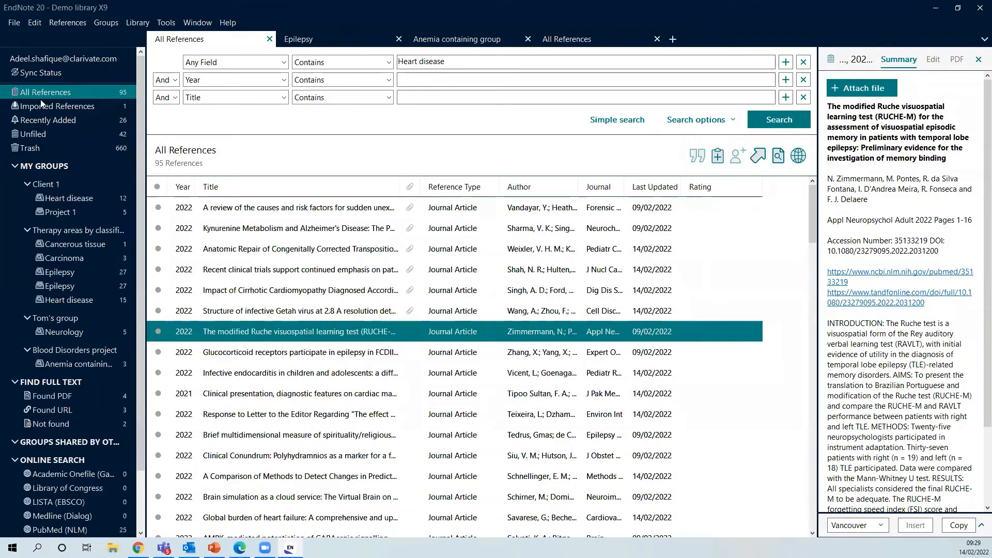
# Invite an e-mail address to the shared library with Read & Write access and a 'please join this library' message
pyautogui.click(9, 23)
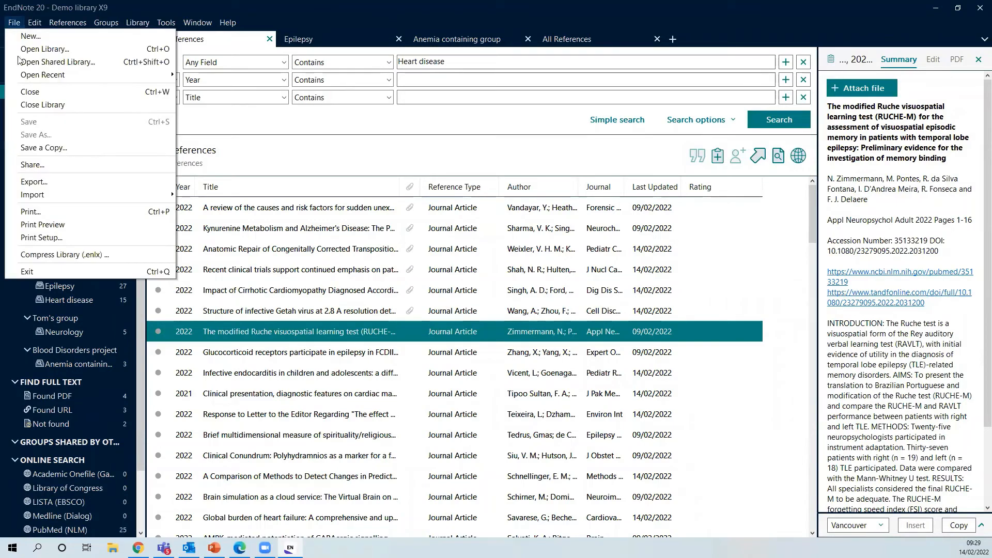
pyautogui.click(52, 168)
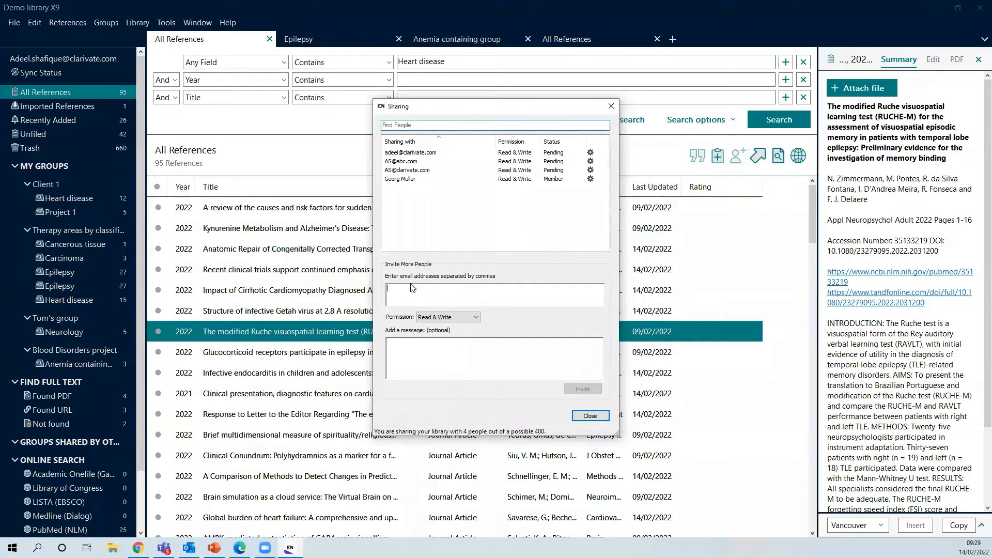
pyautogui.click(473, 291)
pyautogui.write('Abc@abc.com')
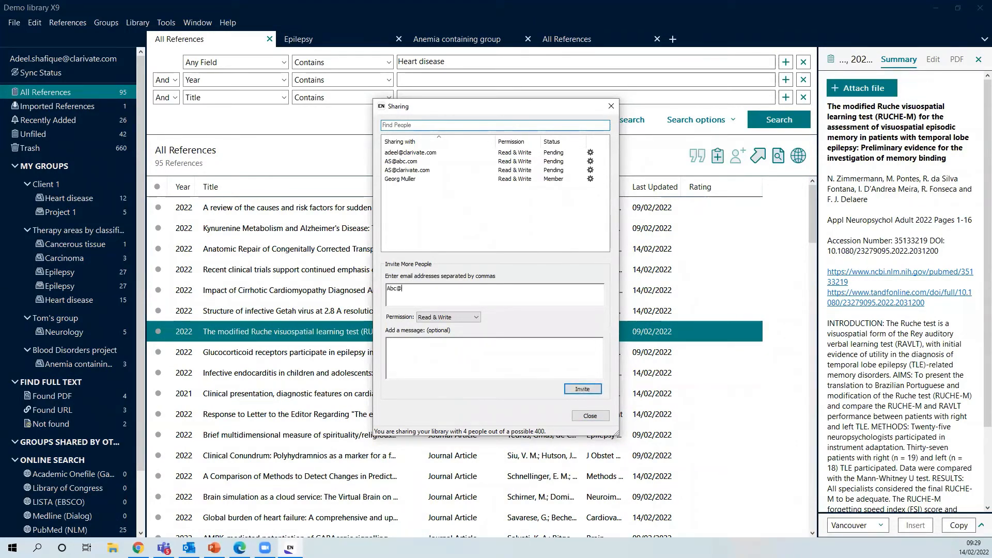
pyautogui.click(451, 317)
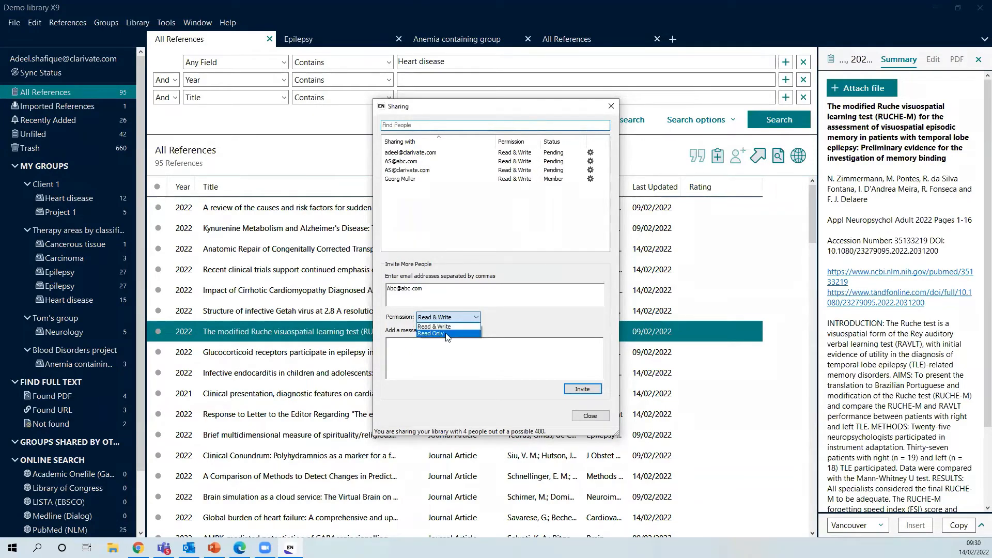
pyautogui.click(435, 375)
pyautogui.click(455, 355)
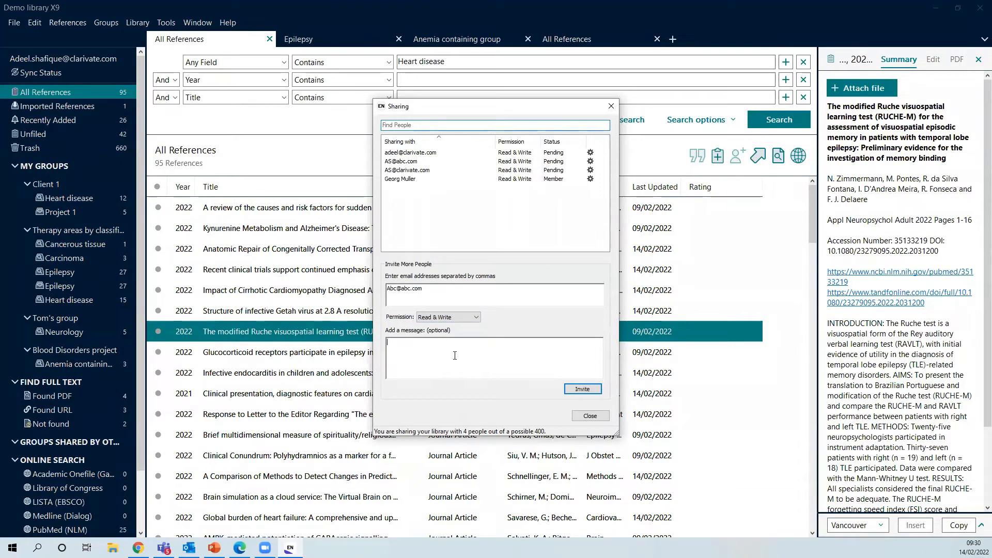
pyautogui.write('Hi please join this lbirry')
pyautogui.press('BackSpace')
pyautogui.press('BackSpace')
pyautogui.press('BackSpace')
pyautogui.press('BackSpace')
pyautogui.press('BackSpace')
pyautogui.write('ibra')
pyautogui.press('BackSpace')
pyautogui.write('rrry')
pyautogui.click(582, 389)
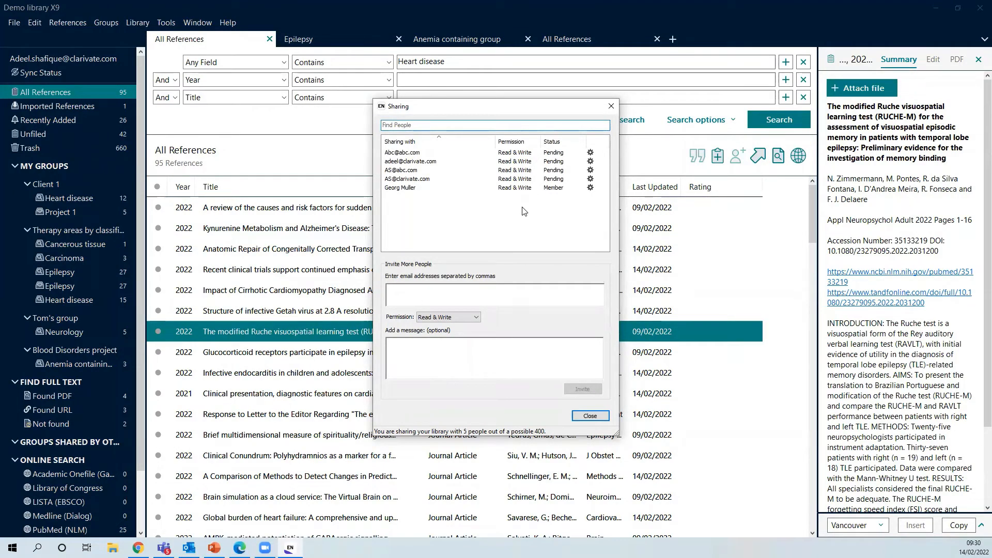
# Remove the new invitee, close the sharing settings, and view the library's Sync Status
pyautogui.click(590, 153)
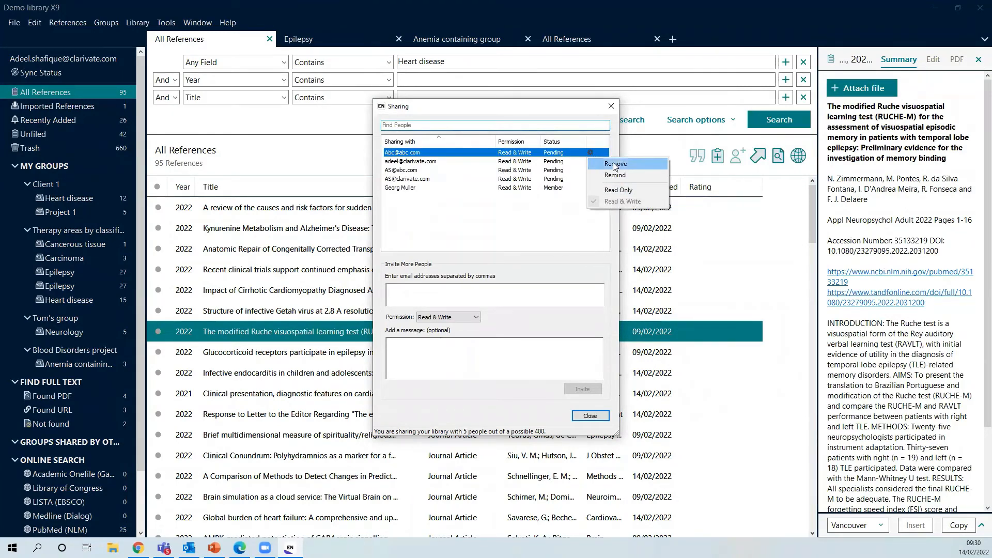
pyautogui.click(613, 162)
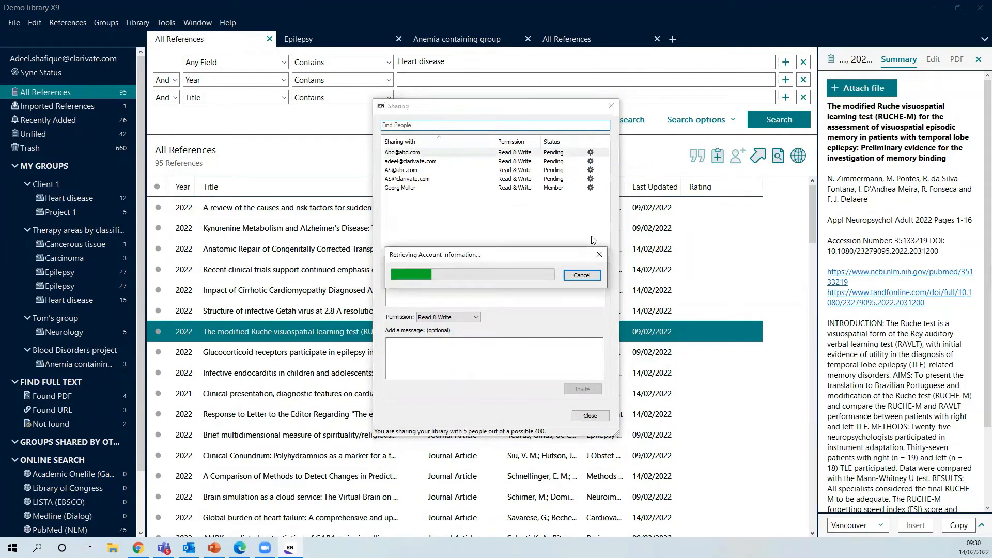
pyautogui.click(602, 417)
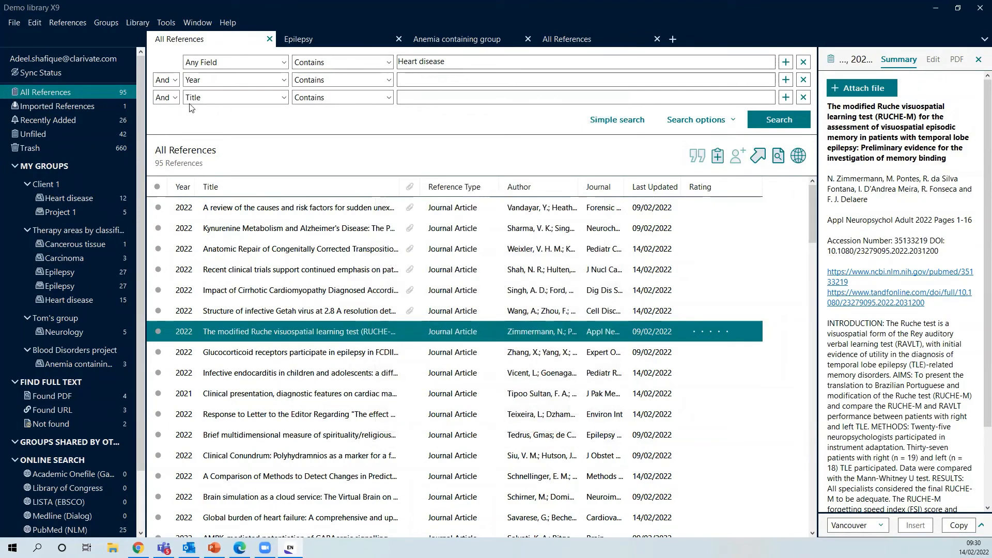
pyautogui.click(51, 73)
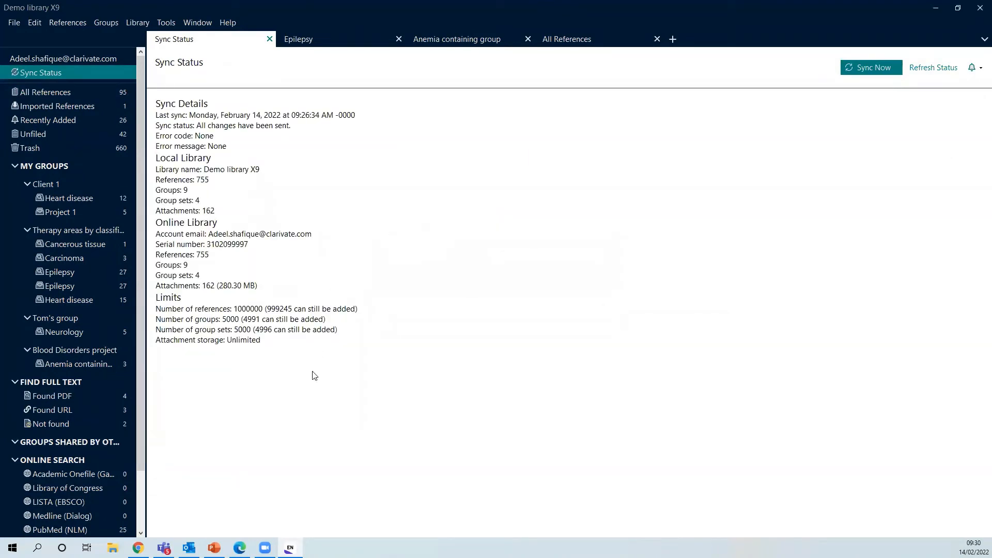
# Open and scroll the sync transaction history, close it, and return to All References
pyautogui.click(978, 74)
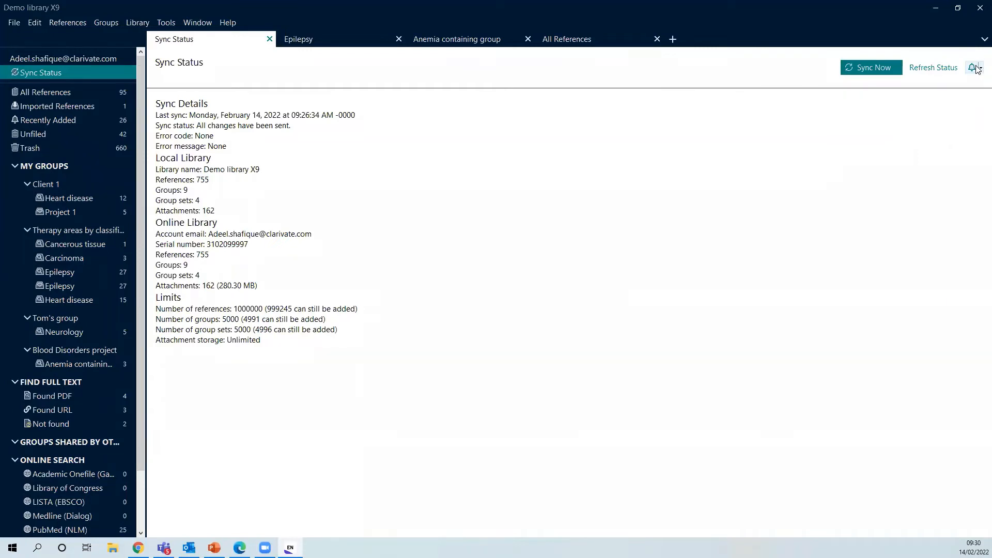
pyautogui.click(978, 70)
pyautogui.click(977, 68)
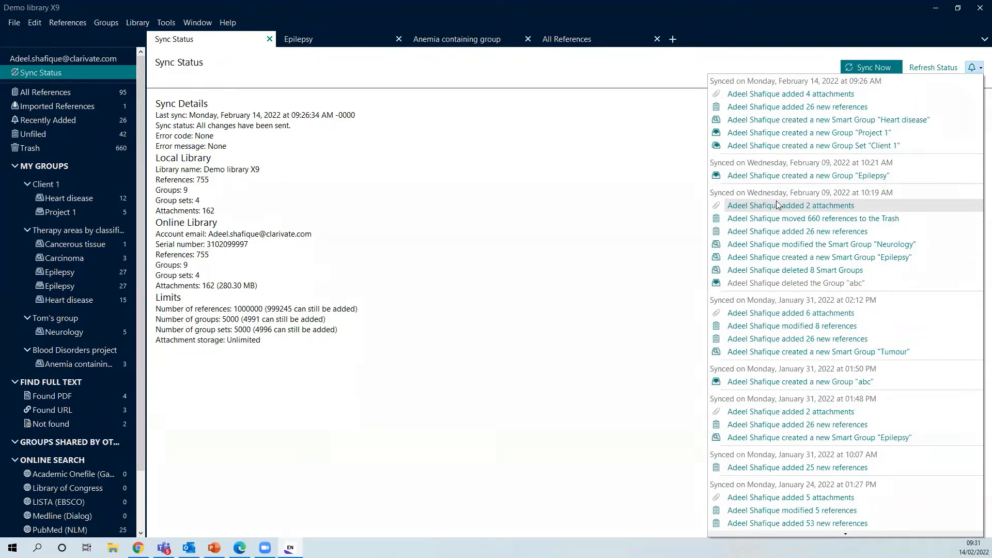
pyautogui.scroll(-6, 778, 205)
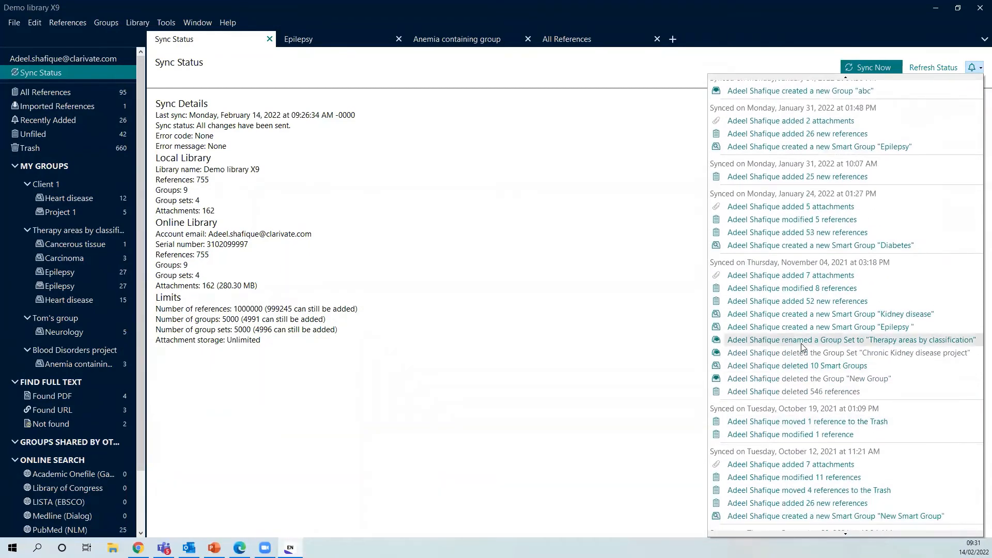
pyautogui.click(547, 201)
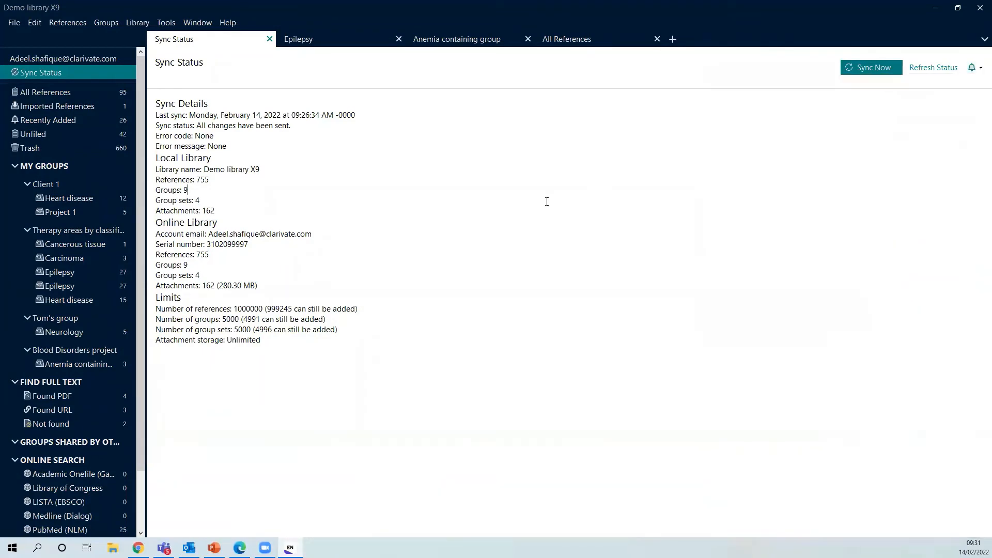
pyautogui.click(49, 93)
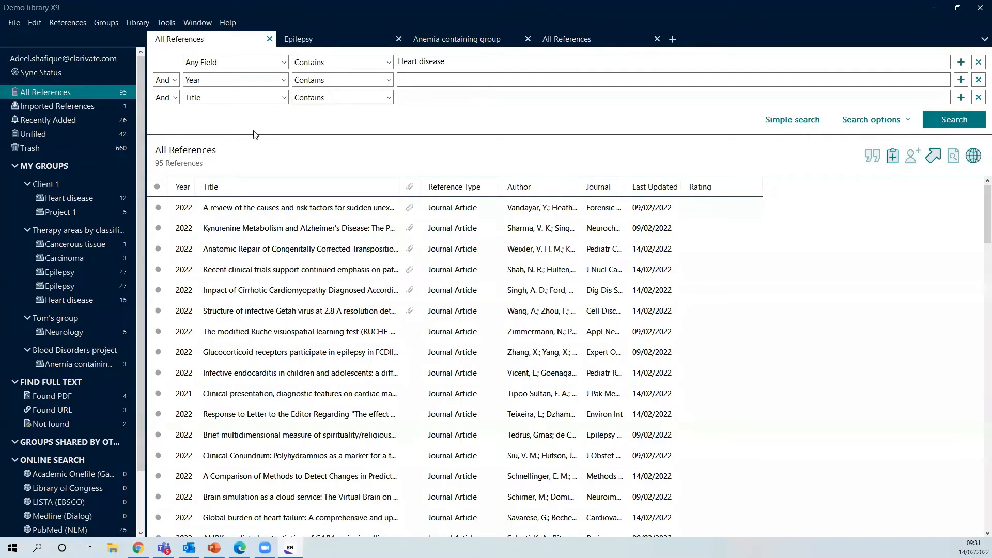
# Switch among library tabs, showing Neurology in one tab and Cancerous tissue in a new tab
pyautogui.scroll(-1, 101, 365)
pyautogui.scroll(1, 101, 365)
pyautogui.click(327, 39)
pyautogui.click(496, 40)
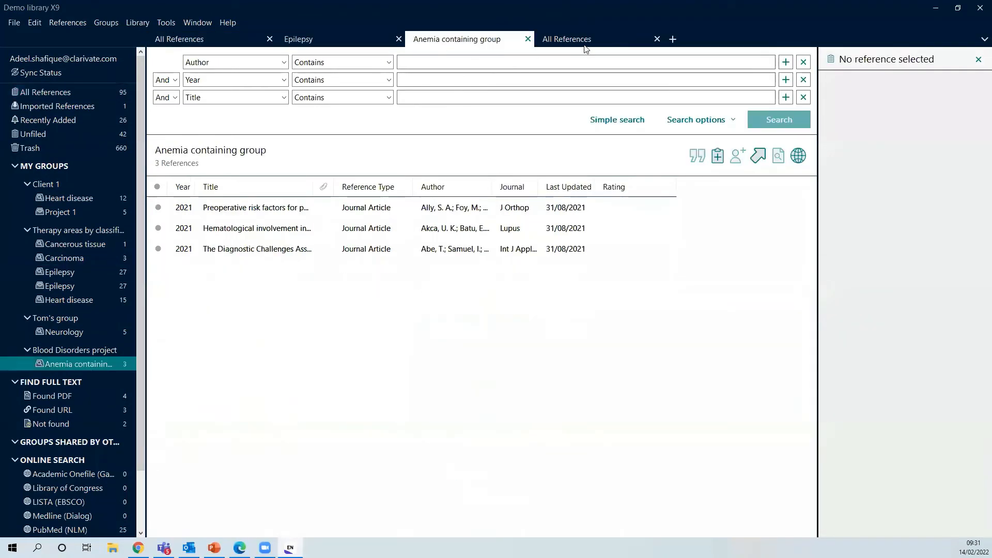
pyautogui.click(585, 42)
pyautogui.click(65, 333)
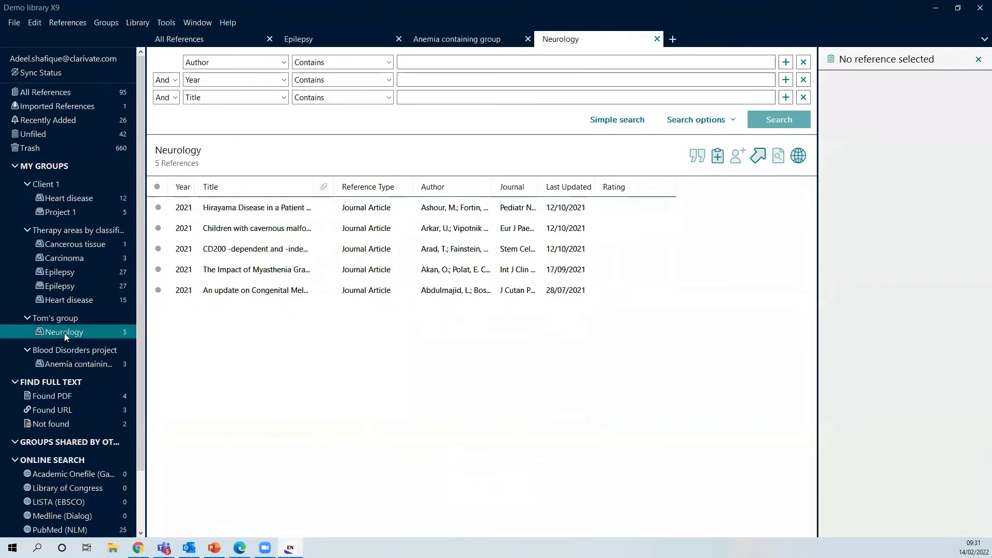
pyautogui.click(672, 40)
pyautogui.click(75, 246)
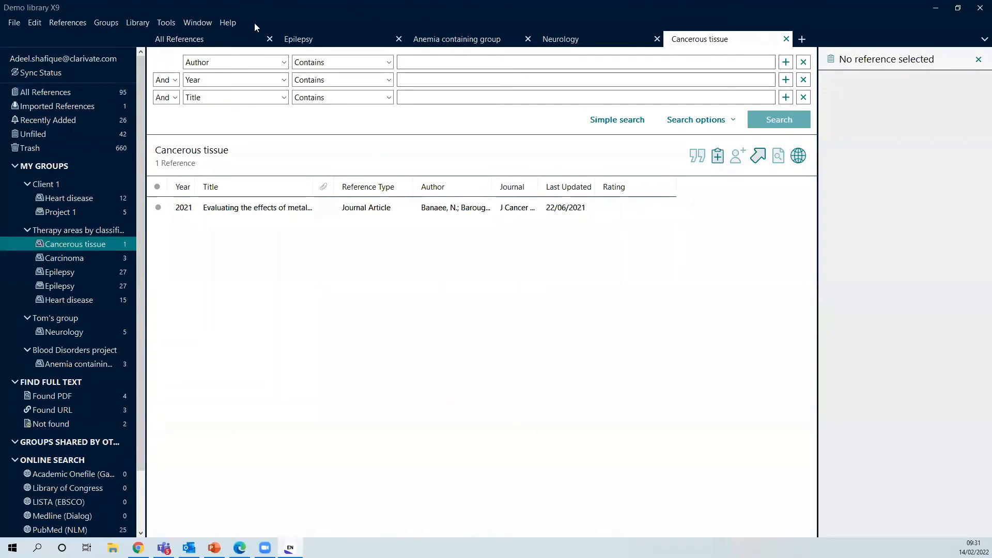
pyautogui.click(231, 34)
pyautogui.click(316, 37)
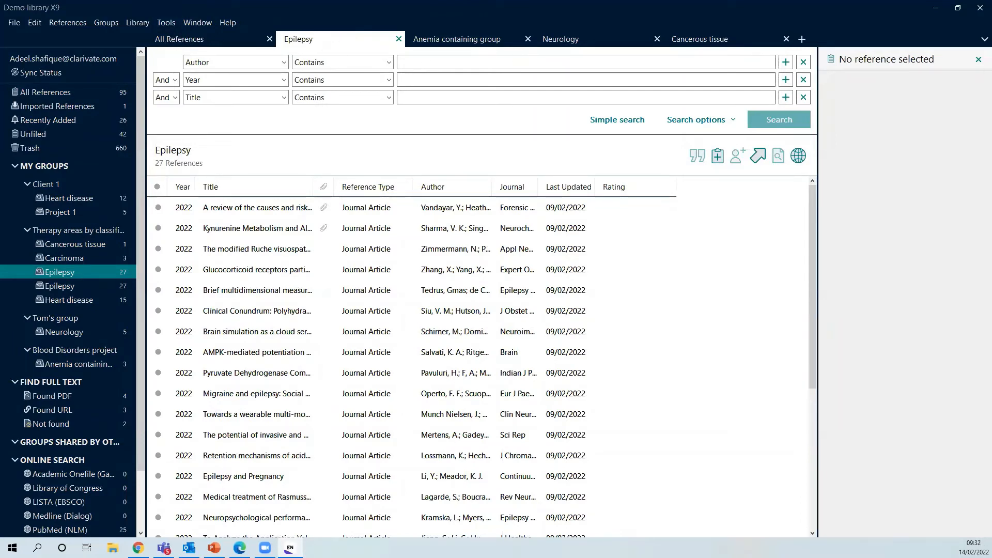
# Use the open-tabs list to jump to Epilepsy, then back to All References
pyautogui.click(983, 40)
pyautogui.click(928, 95)
pyautogui.click(979, 40)
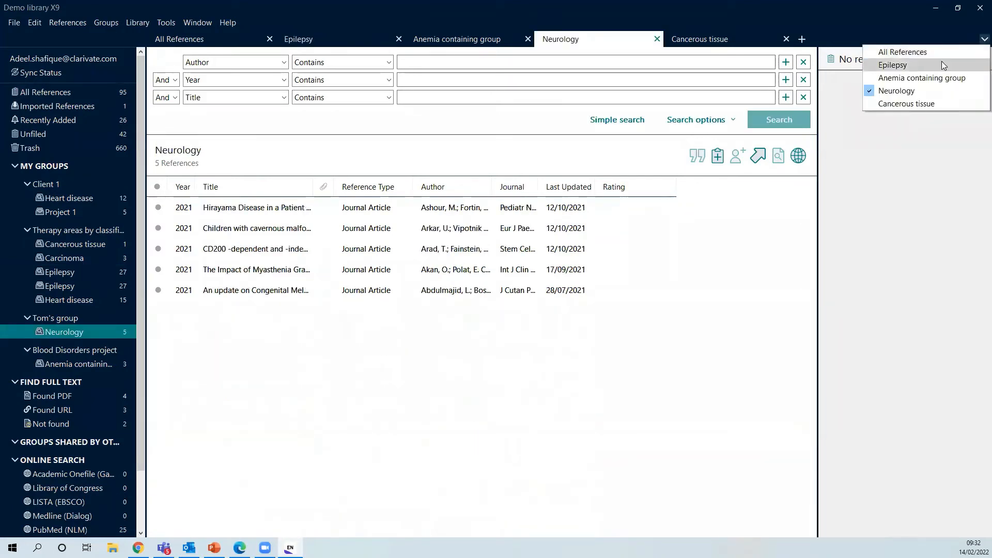
pyautogui.click(978, 60)
pyautogui.click(980, 41)
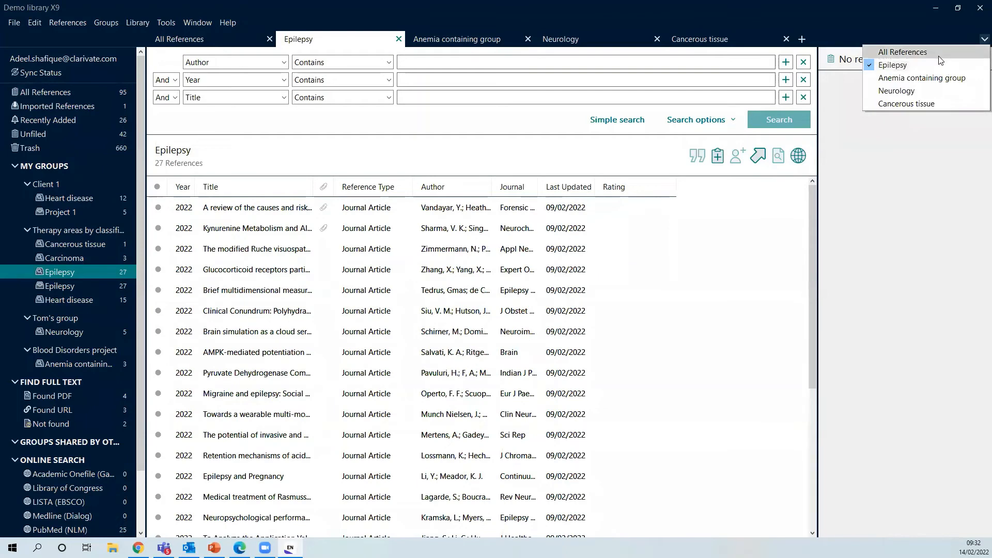
pyautogui.click(951, 49)
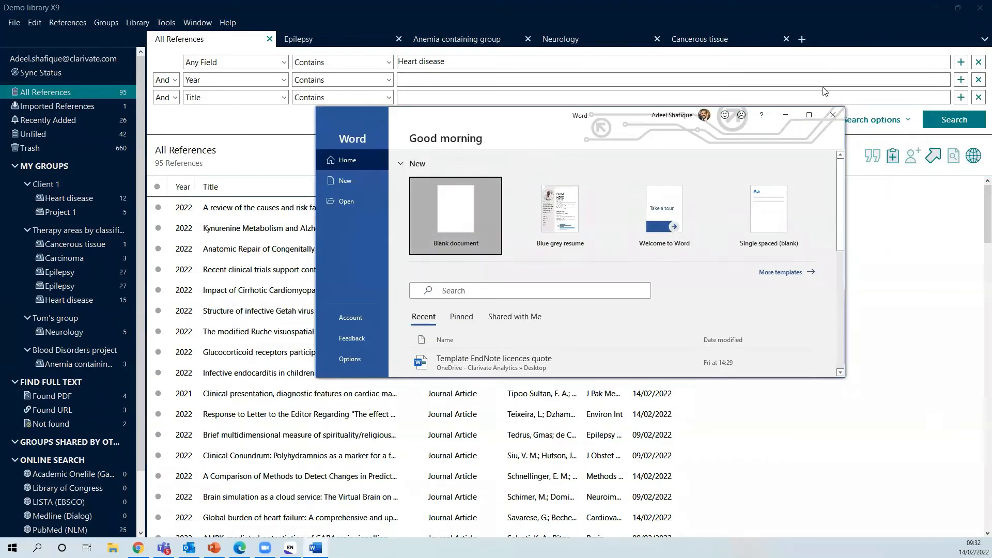
# Create a blank document with the heading 'Cite While You Write'
pyautogui.press('Return')
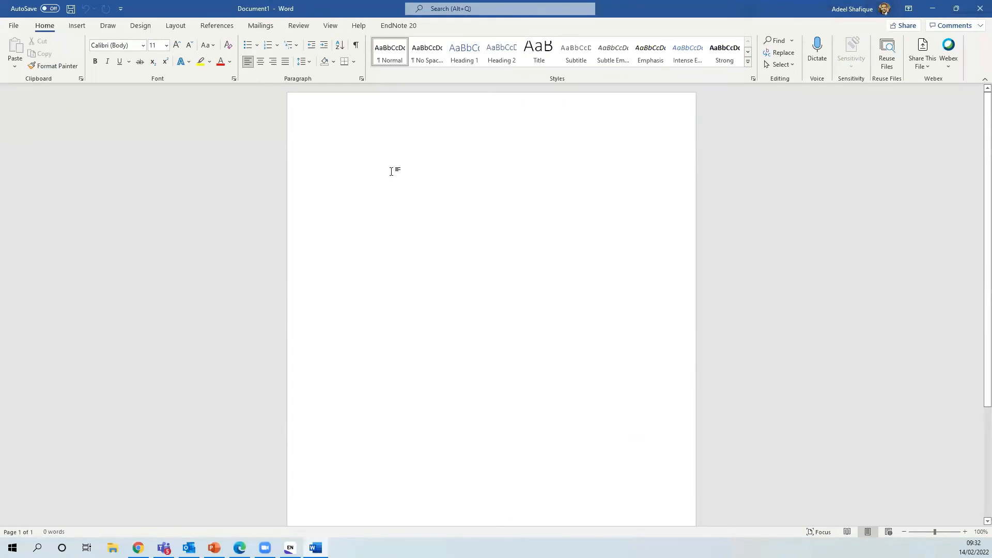
pyautogui.write('Cite While You WRite')
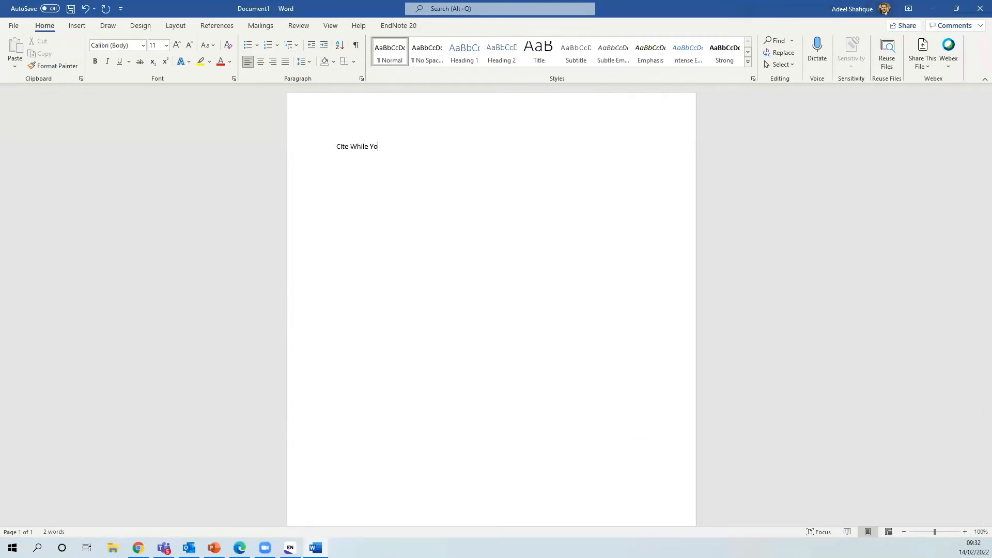
pyautogui.press('BackSpace')
pyautogui.press('BackSpace')
pyautogui.press('BackSpace')
pyautogui.press('BackSpace')
pyautogui.write('rite')
# Set the EndNote 20 citation style to Harvard
pyautogui.click(414, 32)
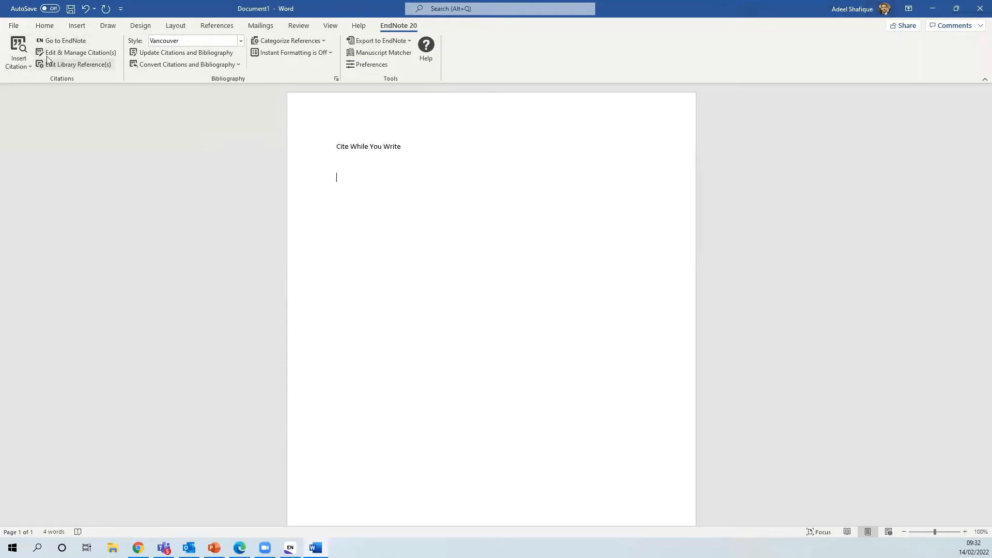
pyautogui.click(241, 41)
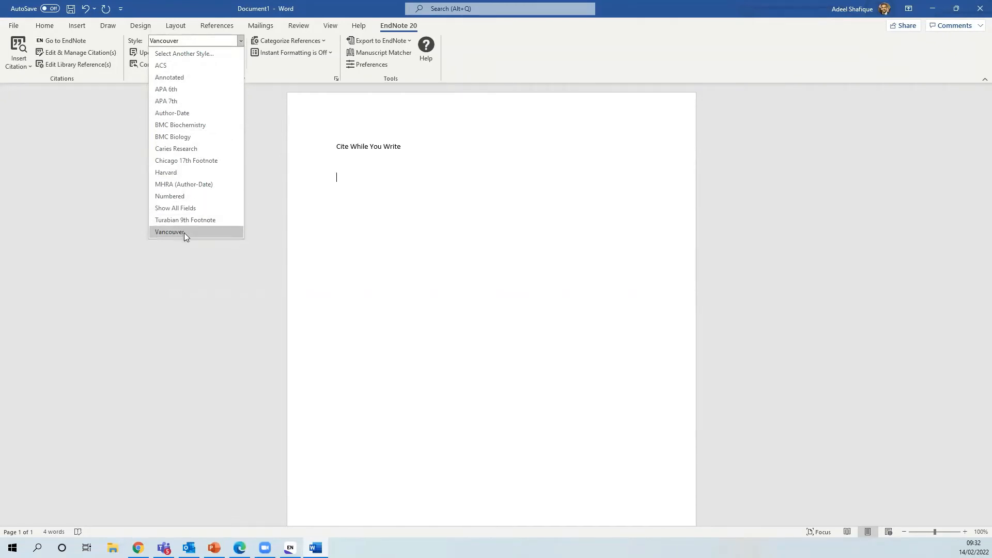
pyautogui.click(190, 174)
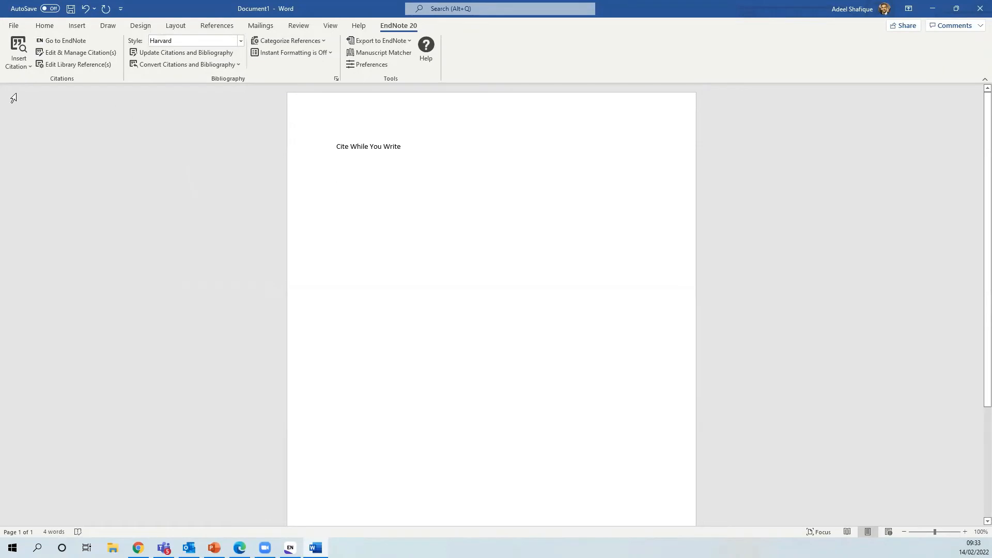
# Search the library for 'Heart disease' and cite the first seven results, adding a Harvard bibliography
pyautogui.click(21, 50)
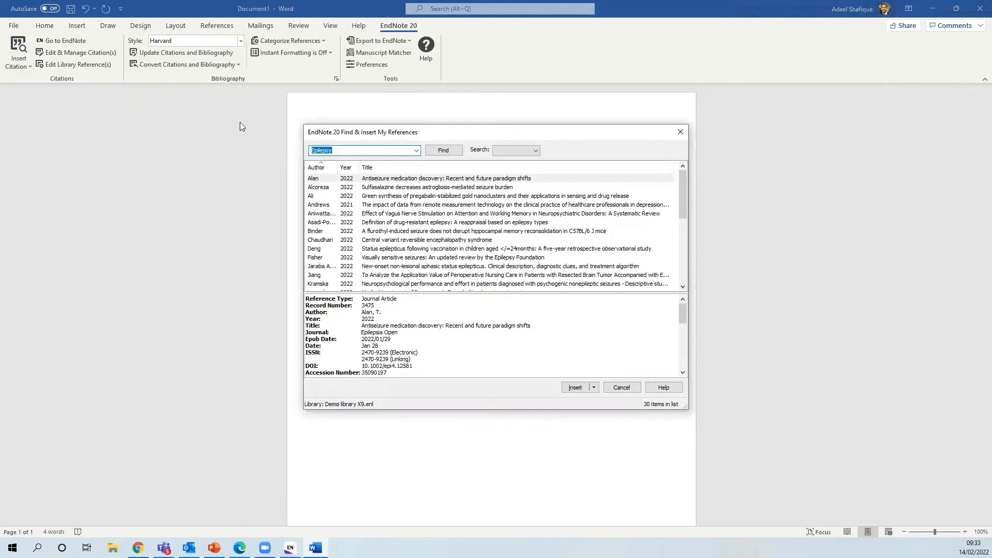
pyautogui.write('Heart disease')
pyautogui.press('Return')
pyautogui.scroll(-6, 456, 238)
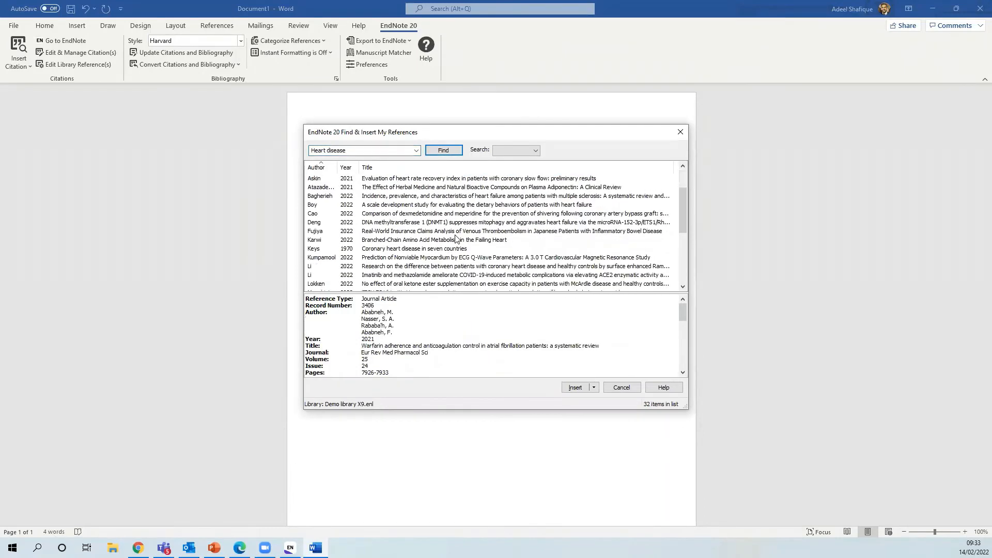
pyautogui.scroll(6, 455, 236)
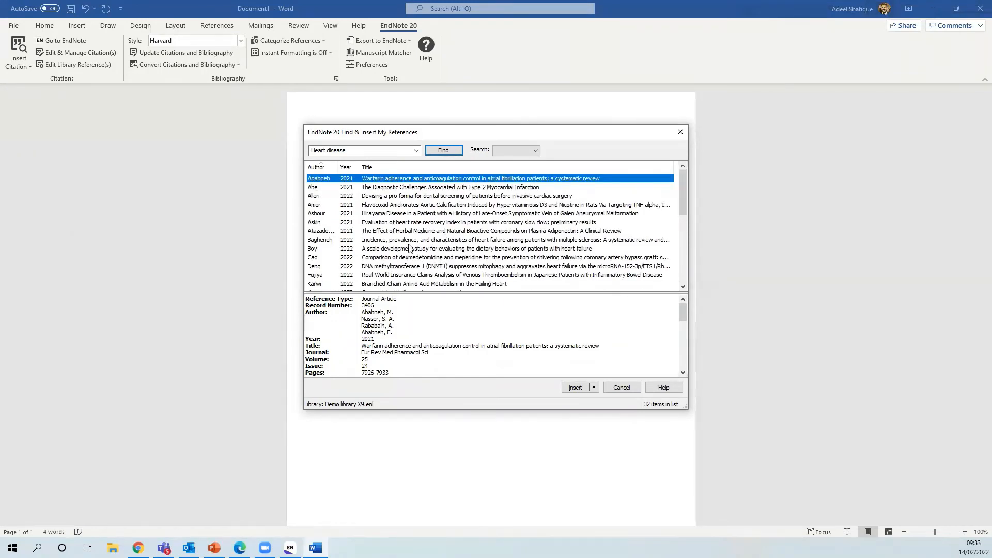
pyautogui.keyDown('shift'); pyautogui.click(441, 231); pyautogui.keyUp('shift')
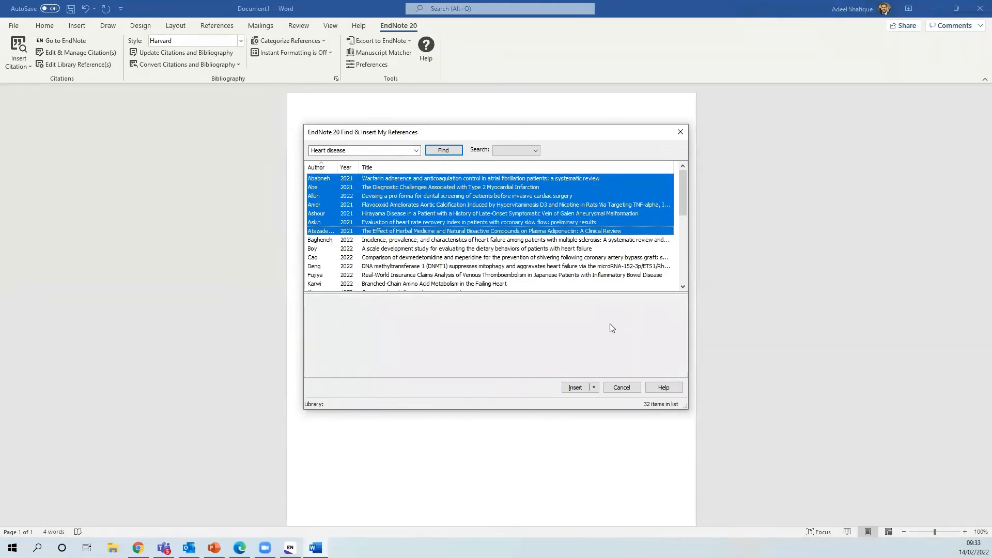
pyautogui.click(576, 387)
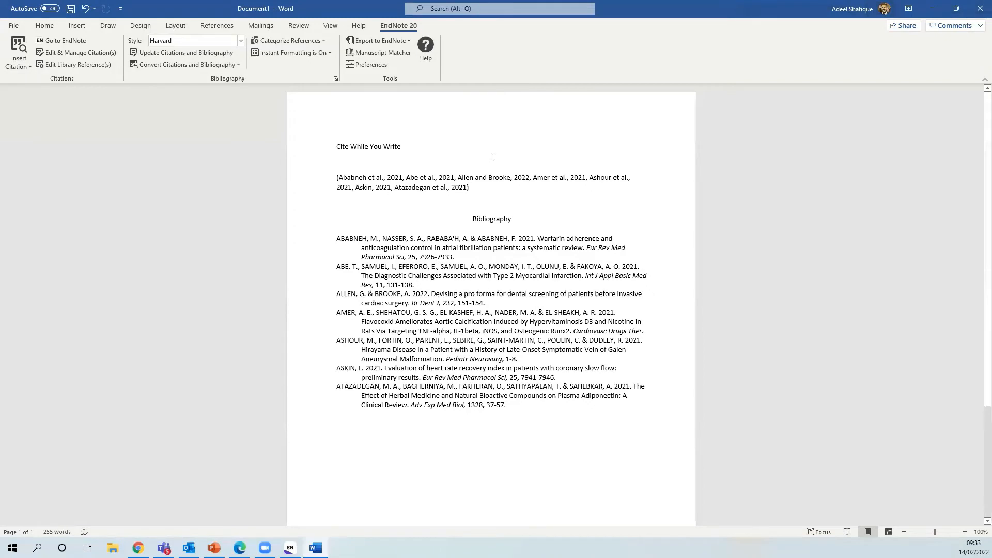
pyautogui.click(240, 41)
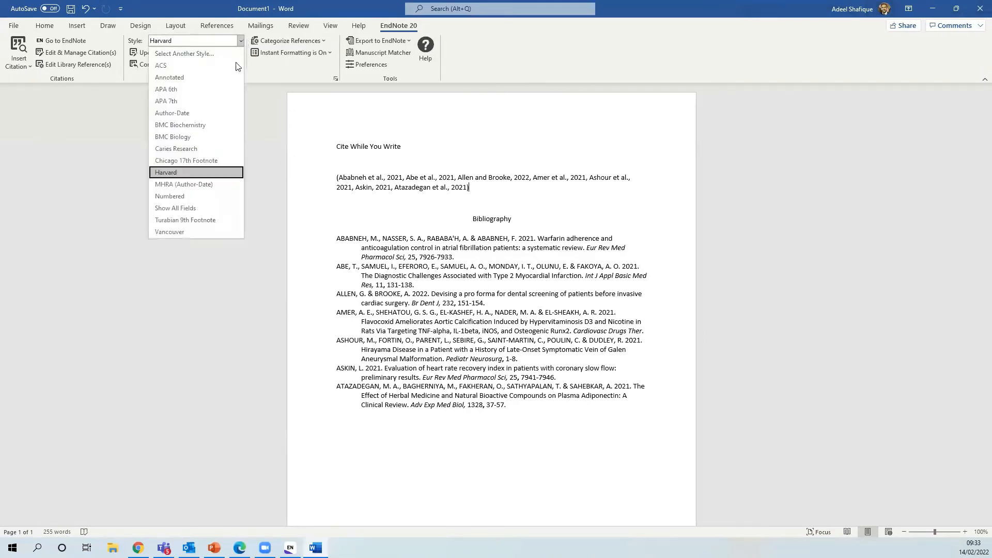
# Switch the citation style from Harvard to Vancouver
pyautogui.click(171, 232)
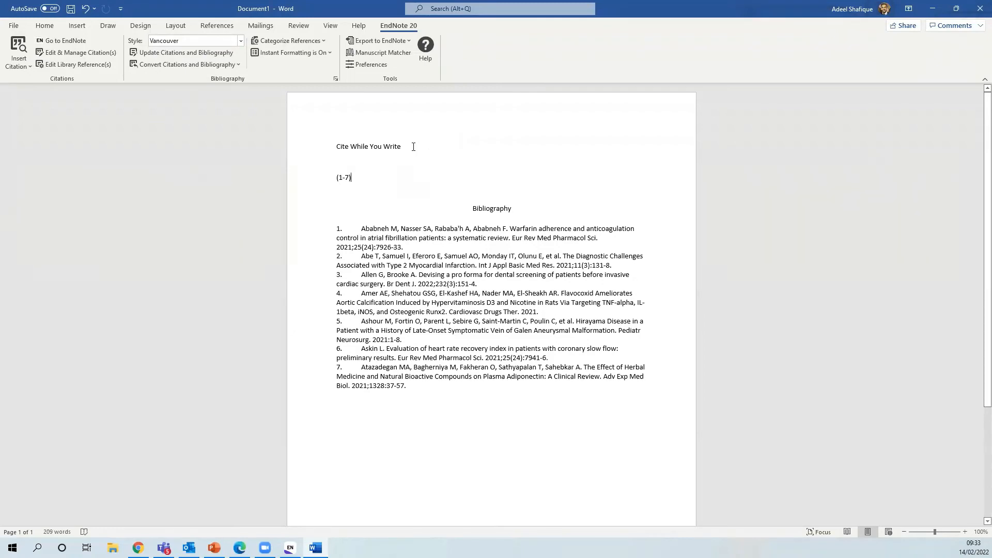
# Remove the Amer 2021 and Ashour citations so five references remain, cited as (1-5)
pyautogui.click(108, 55)
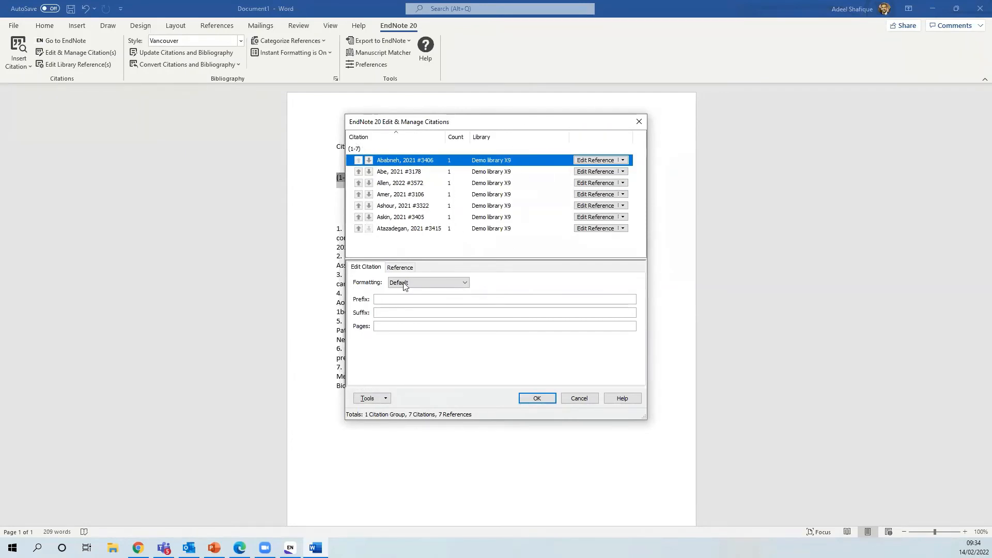
pyautogui.click(406, 195)
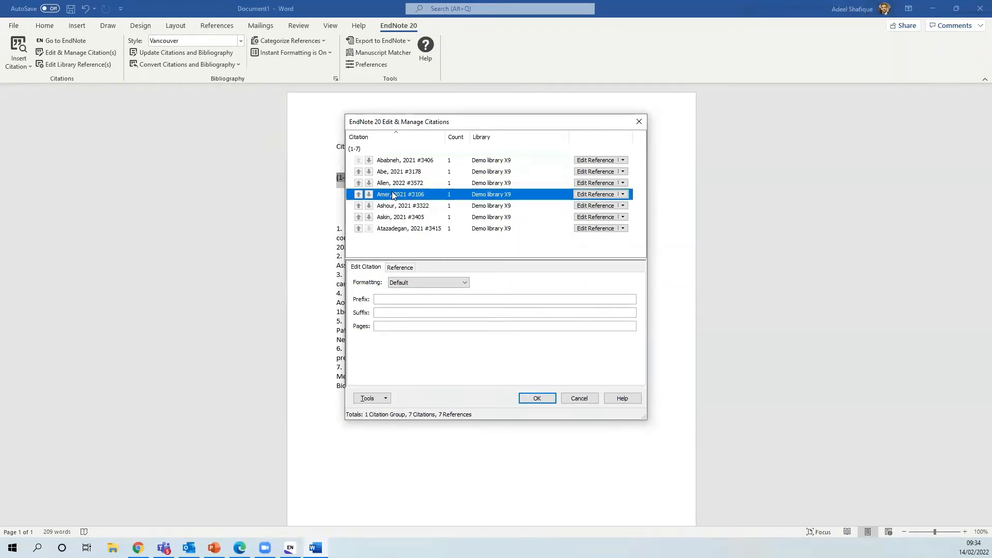
pyautogui.click(624, 195)
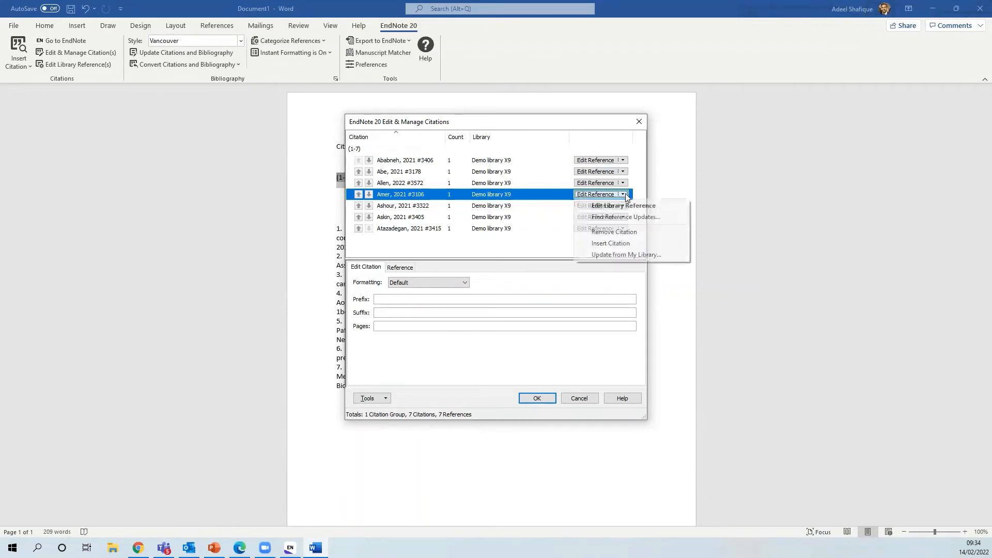
pyautogui.click(622, 232)
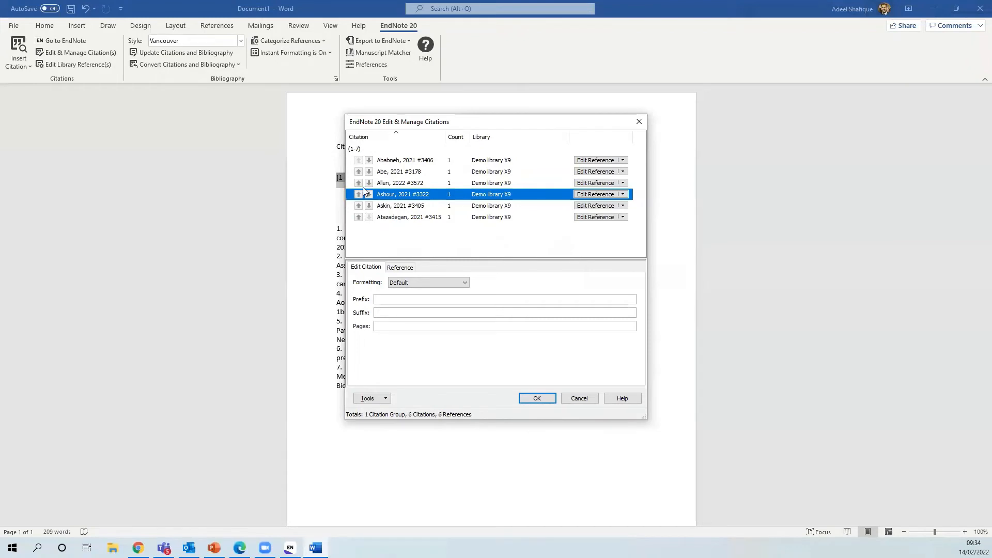
pyautogui.click(624, 195)
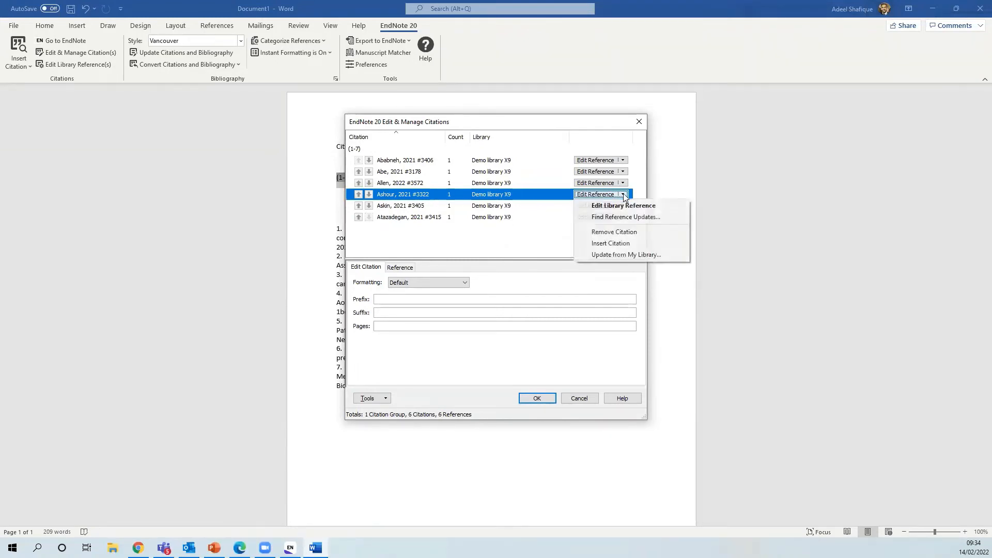
pyautogui.click(612, 231)
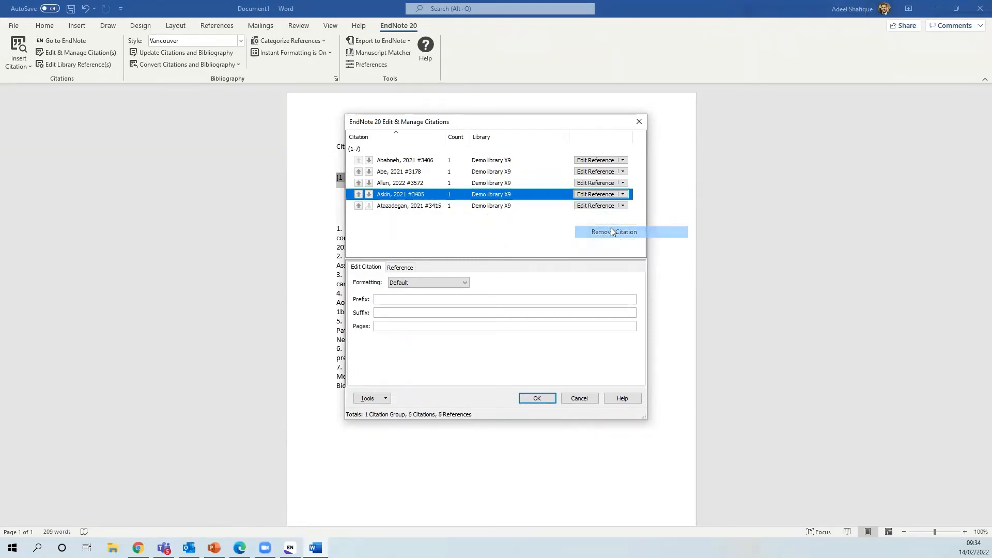
pyautogui.click(538, 399)
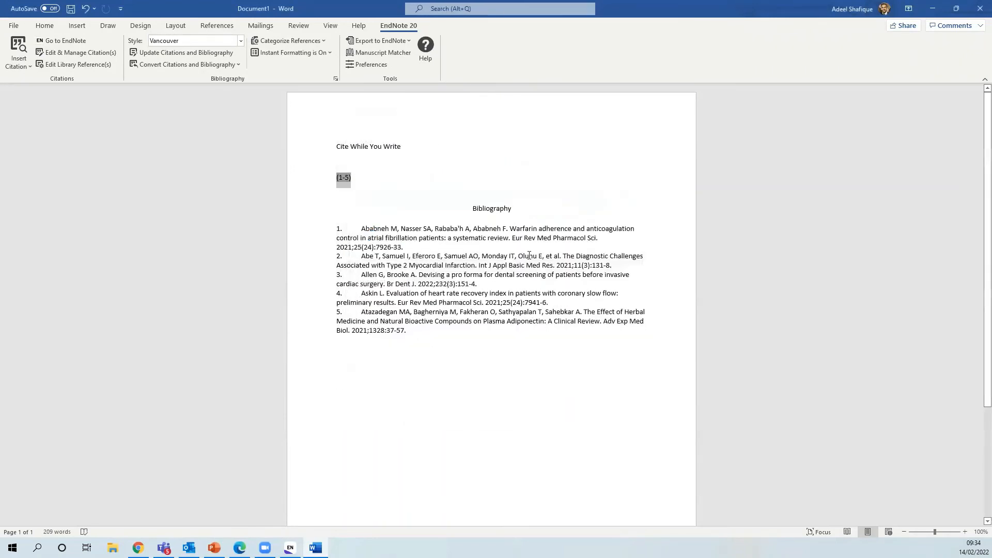
# Delete the fifth and fourth bibliography entries, leaving three listed references
pyautogui.click(426, 354)
pyautogui.moveTo(411, 335); pyautogui.dragTo(325, 318)
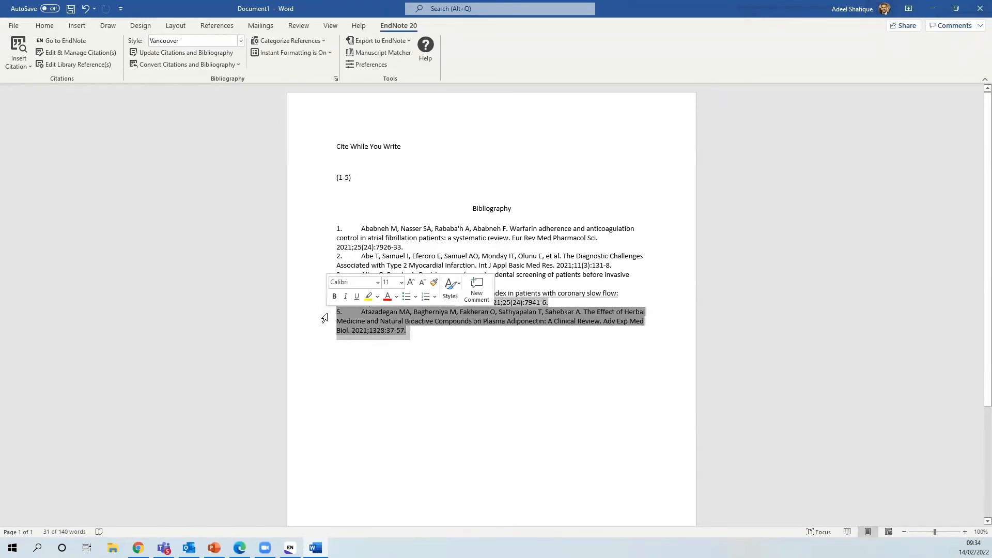
pyautogui.press('Delete')
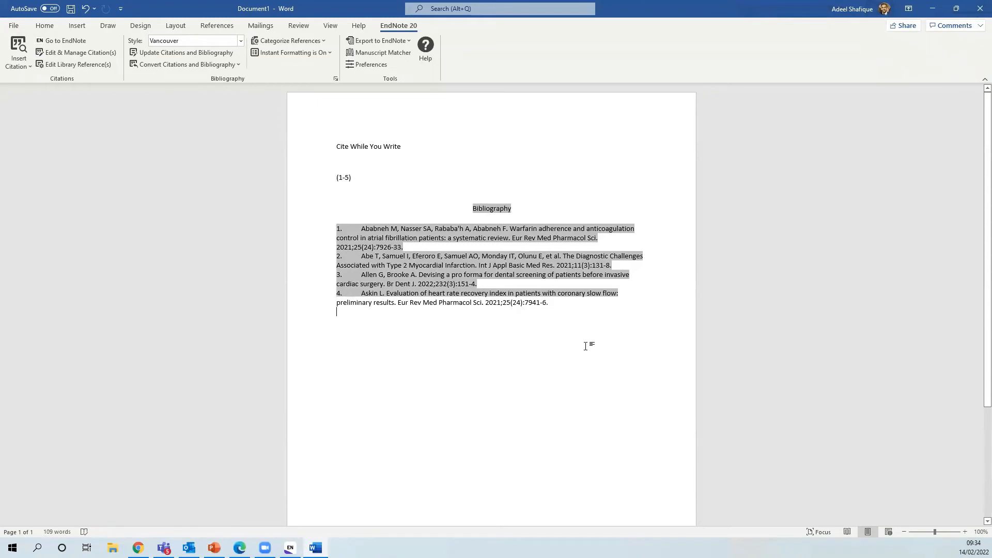
pyautogui.moveTo(387, 302); pyautogui.dragTo(317, 299)
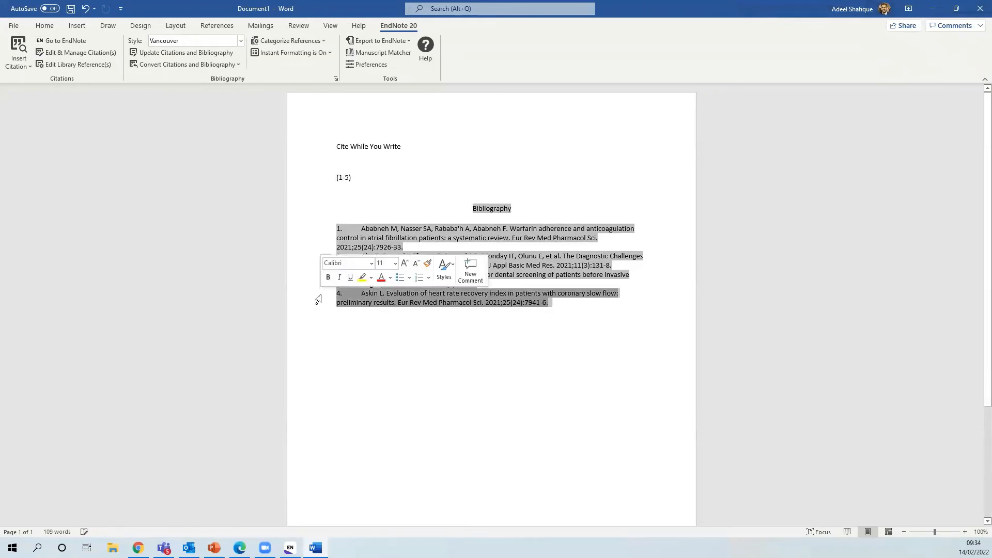
pyautogui.press('Delete')
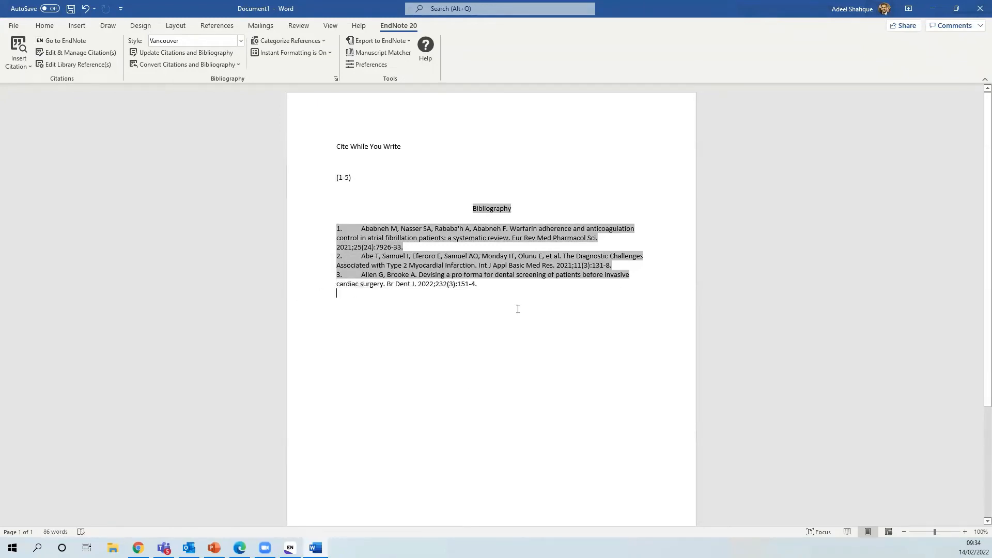
# Reopen the citation manager and close it without making changes
pyautogui.click(466, 278)
pyautogui.click(511, 294)
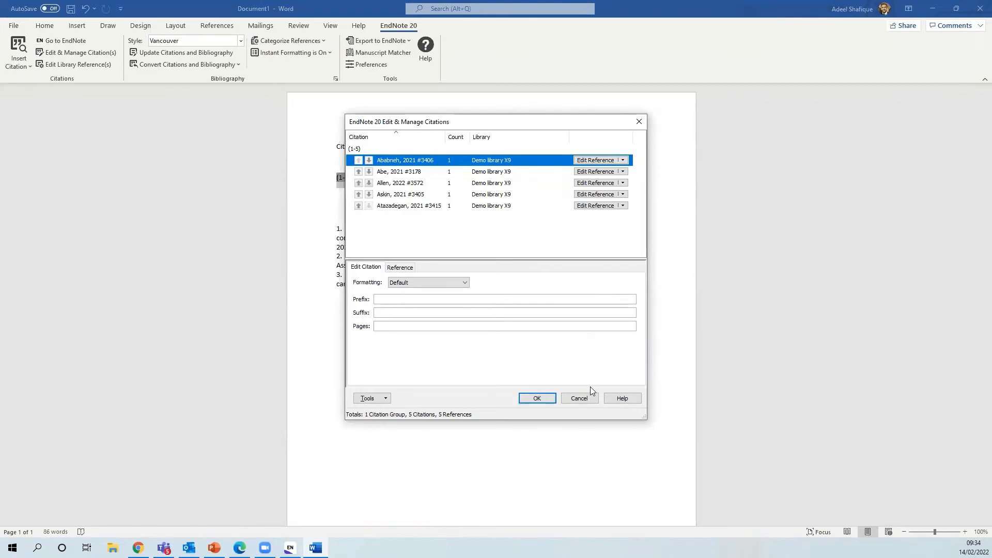
pyautogui.click(579, 399)
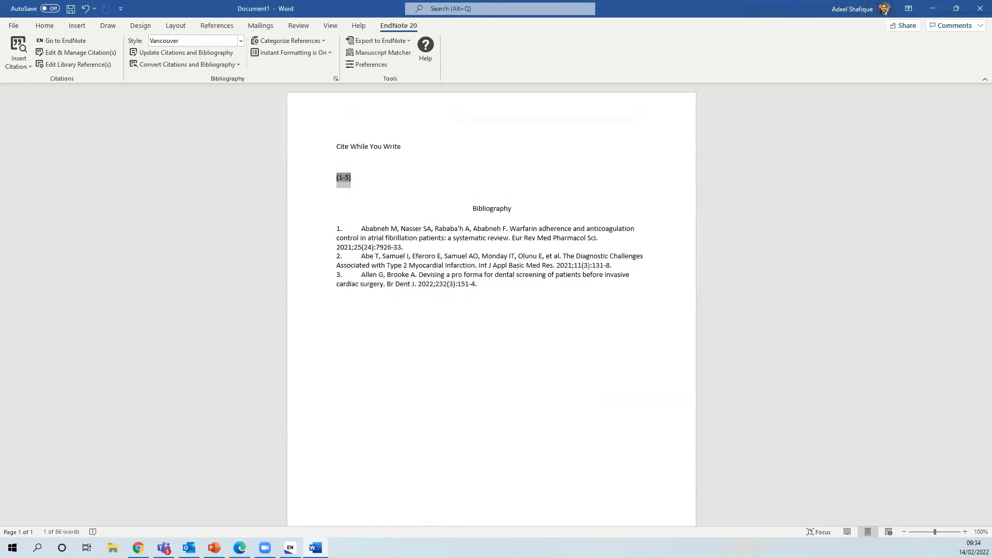